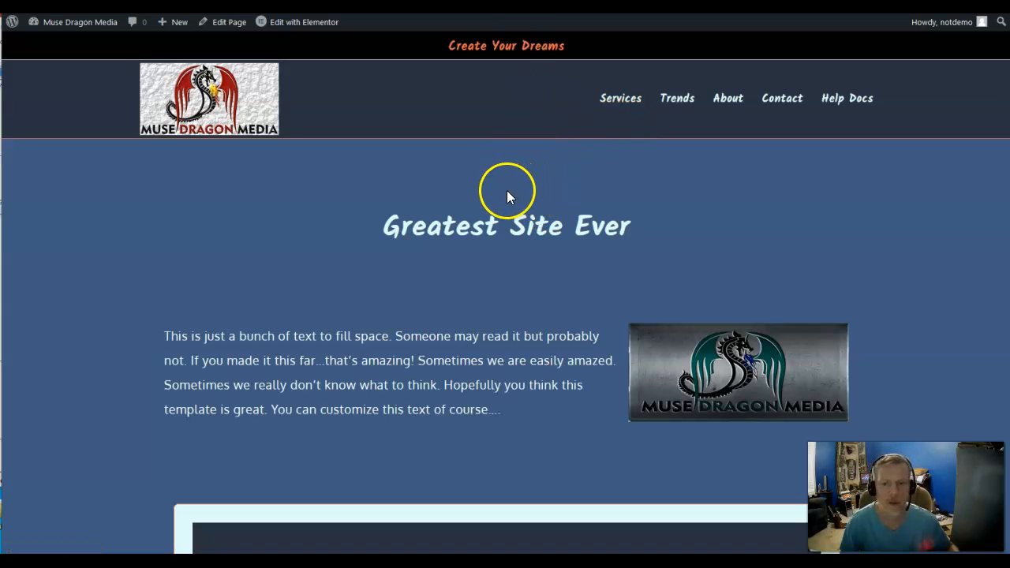
- Review the published home page from its main heading through News and Events to the closing quote and footer
scroll(473, 191, "down", 5)
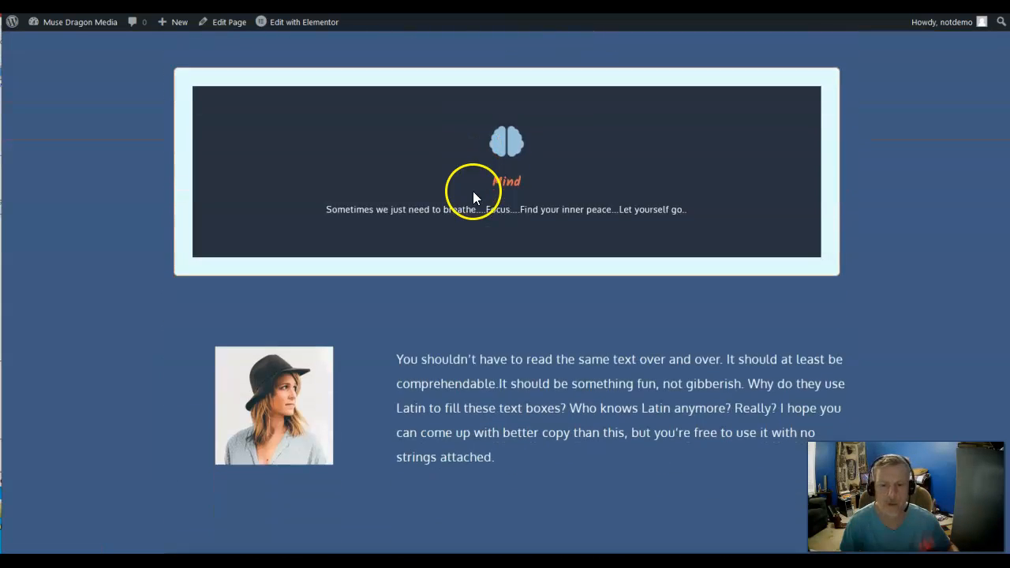
scroll(501, 269, "down", 2)
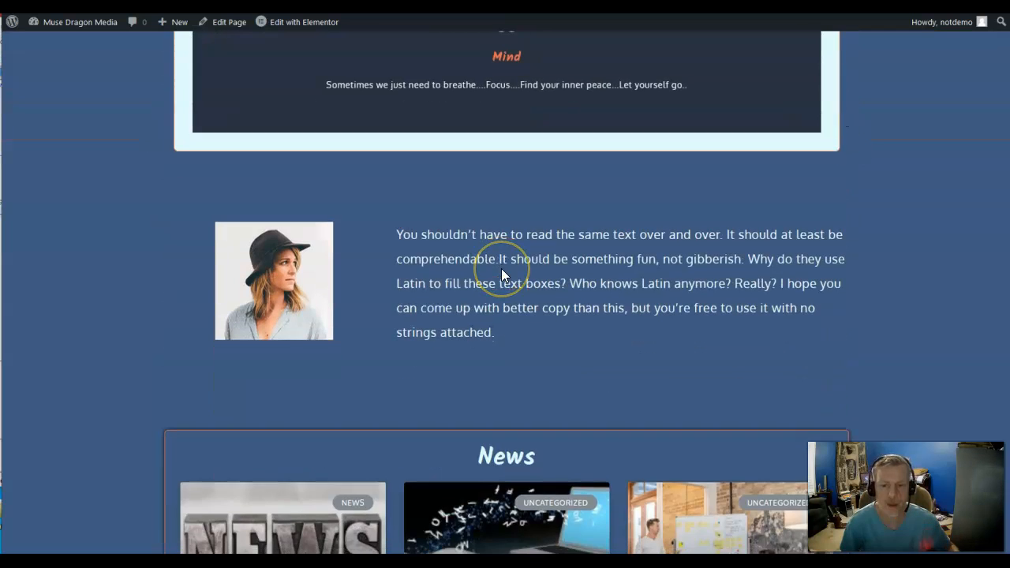
scroll(501, 268, "down", 2)
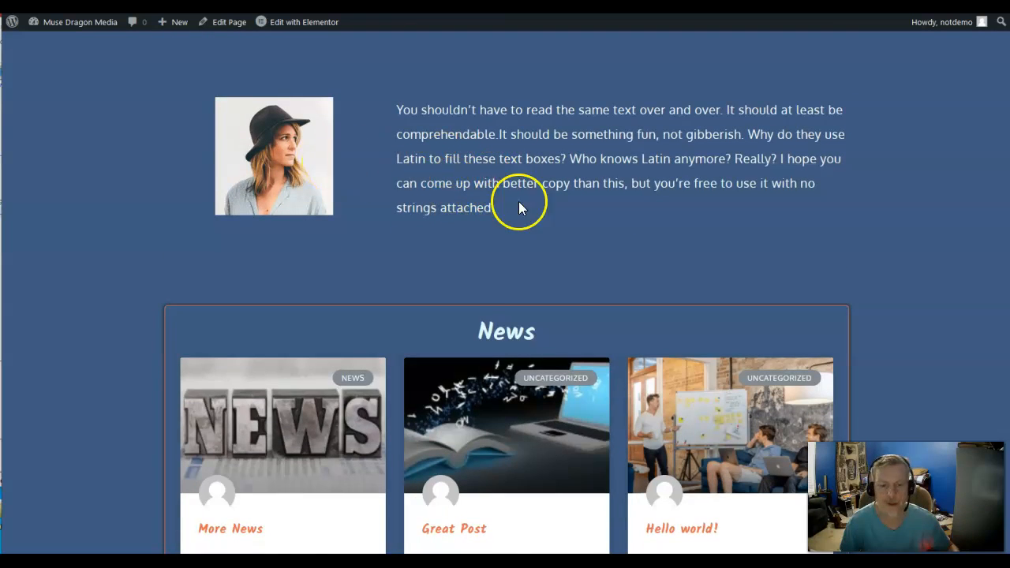
scroll(534, 210, "down", 6)
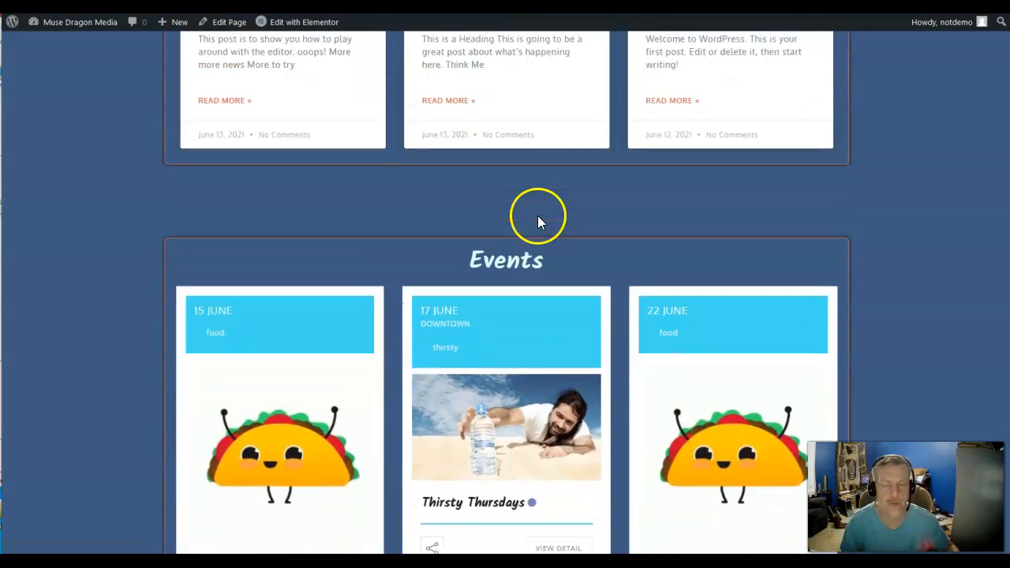
scroll(537, 217, "down", 5)
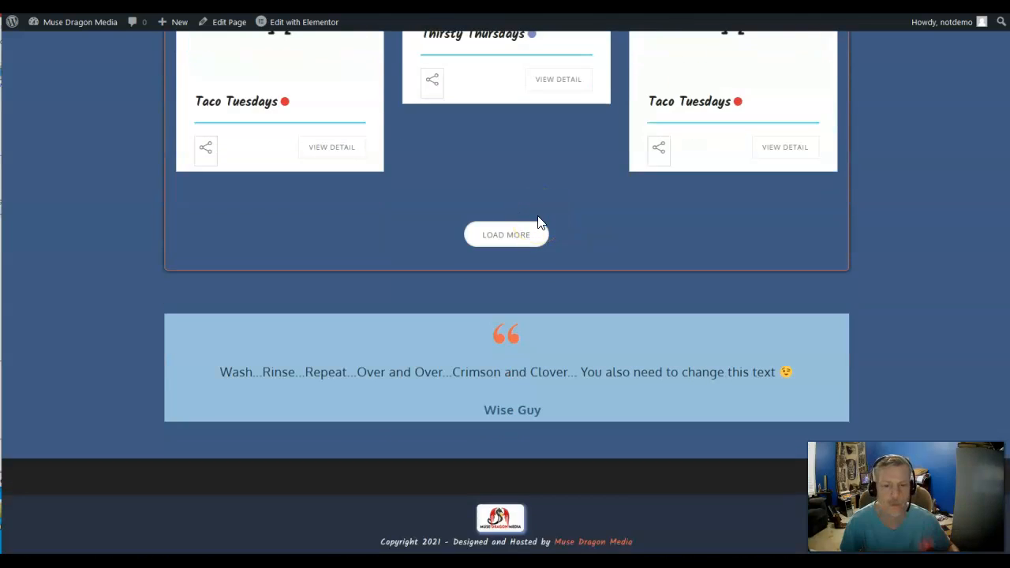
scroll(539, 222, "up", 20)
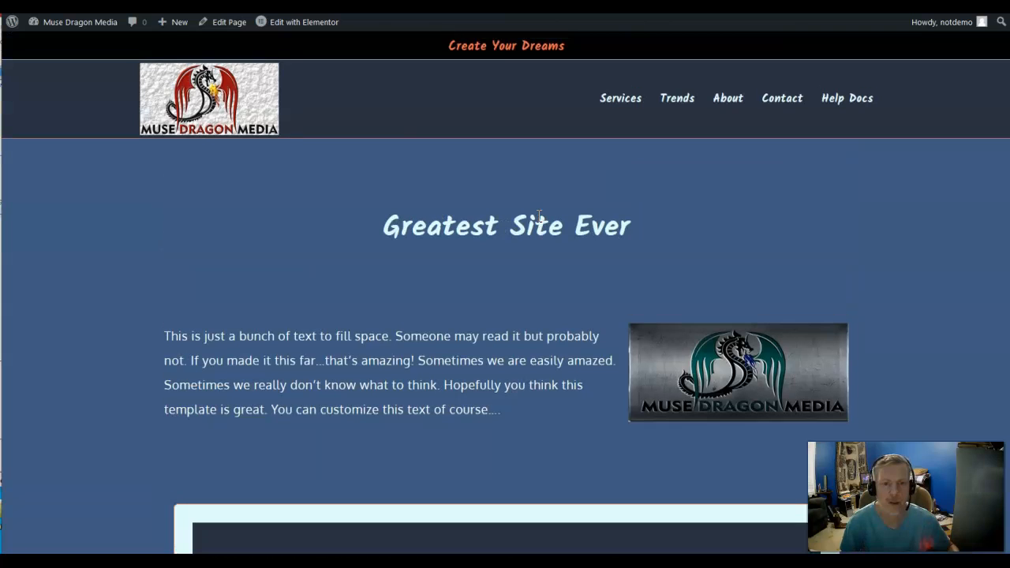
- Go from the live site to the dashboard's page list and open the Home page for editing in Elementor
left_click(45, 38)
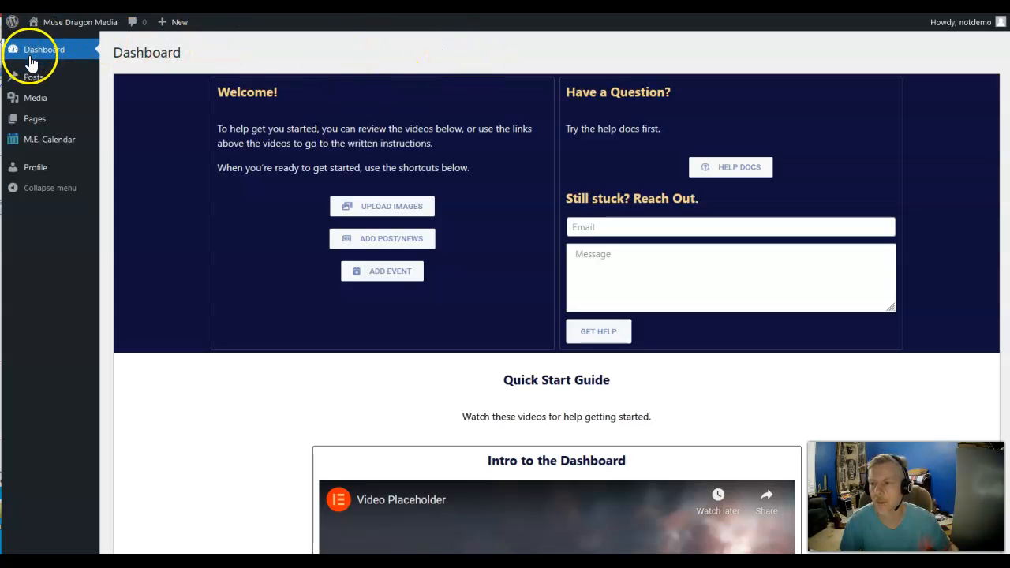
mouse_move(33, 125)
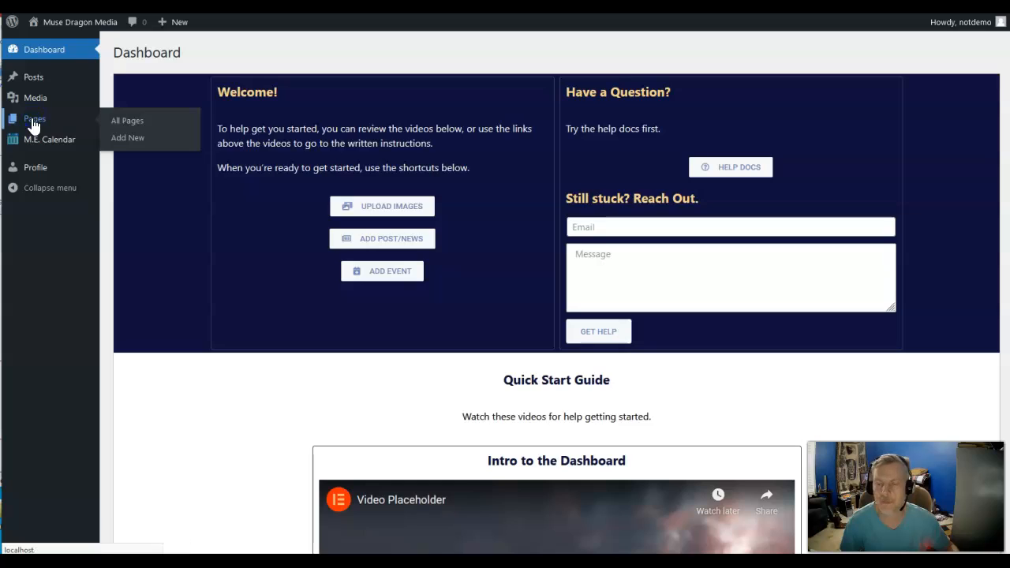
left_click(33, 123)
scroll(253, 171, "down", 2)
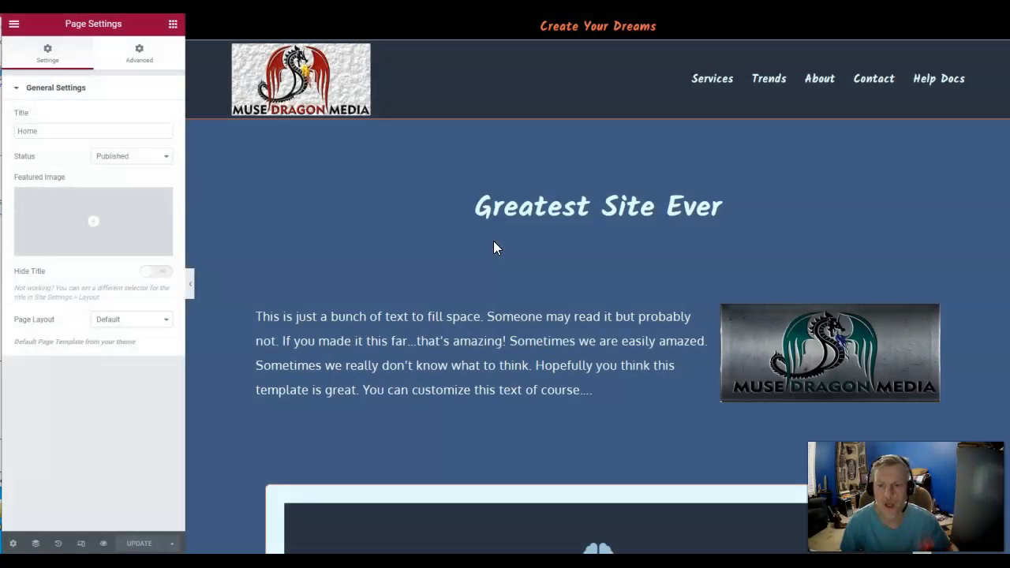
- Select the intro paragraph, the logo image beside it and the main heading in turn to examine their editable content
scroll(570, 264, "down", 1)
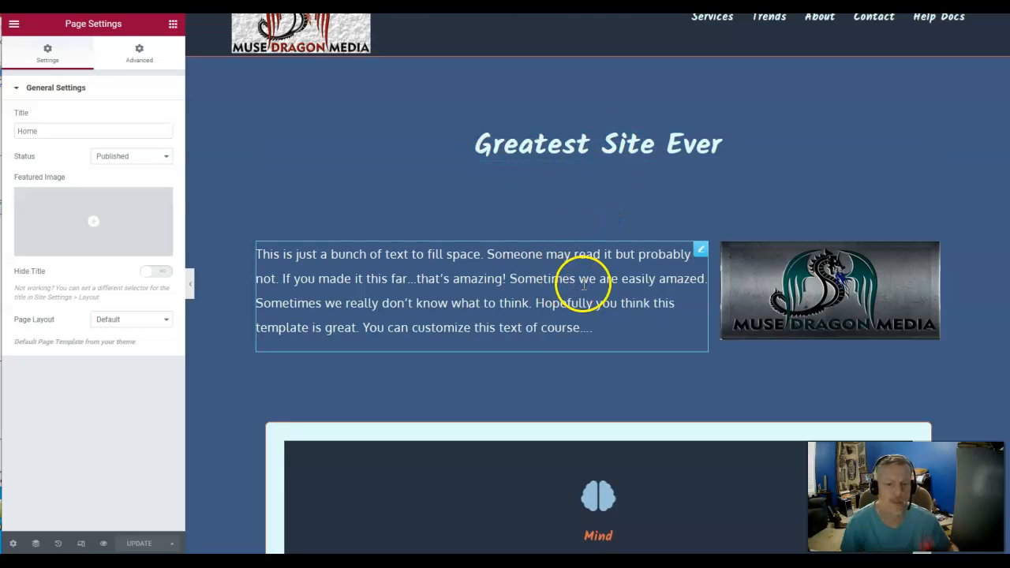
left_click(527, 274)
scroll(527, 273, "down", 3)
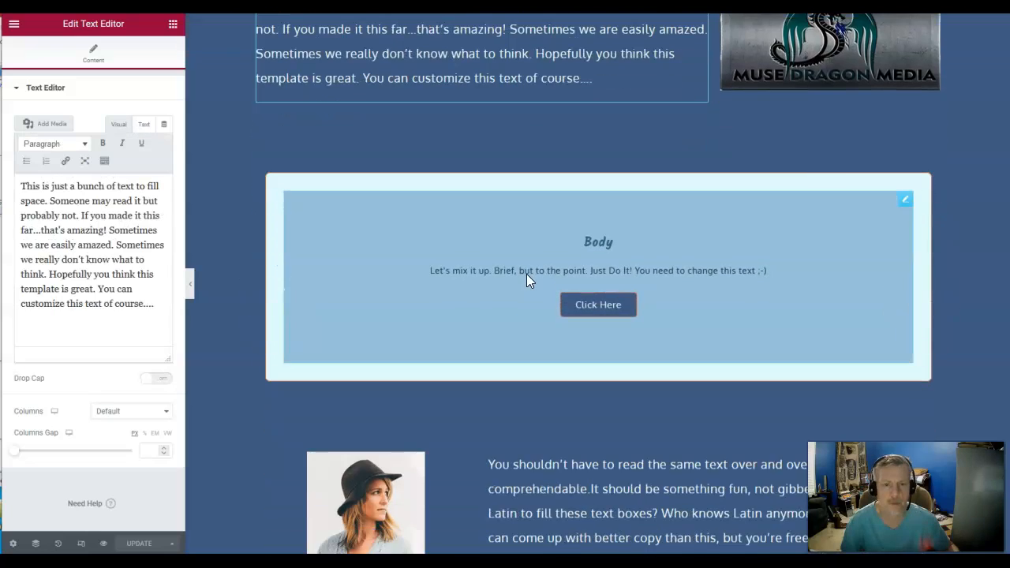
scroll(526, 274, "up", 3)
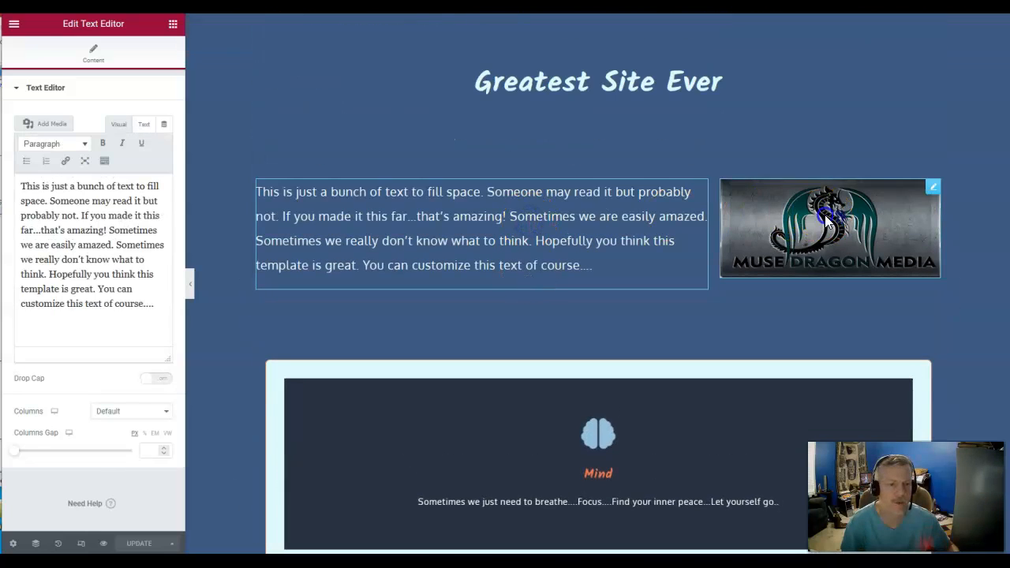
left_click(827, 221)
left_click(615, 88)
left_click(544, 187)
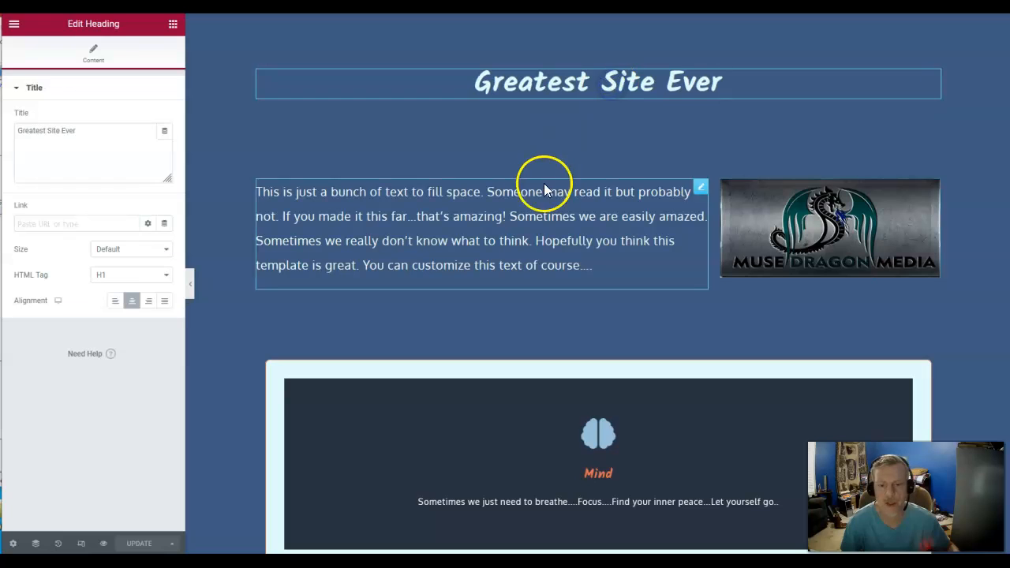
- Select the flip box below the intro to examine its front icon, title and description settings
scroll(544, 188, "down", 3)
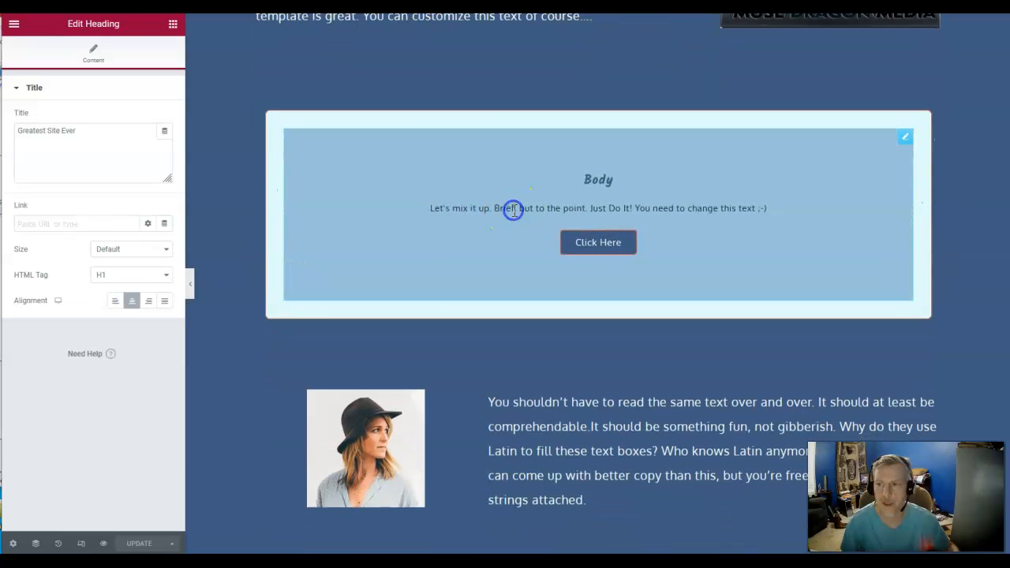
left_click(514, 210)
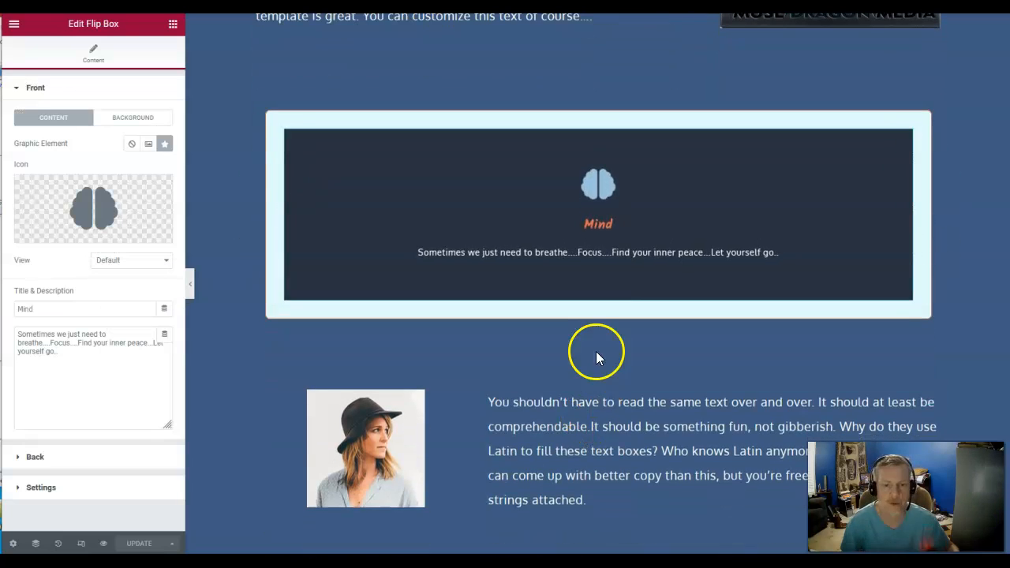
mouse_move(42, 243)
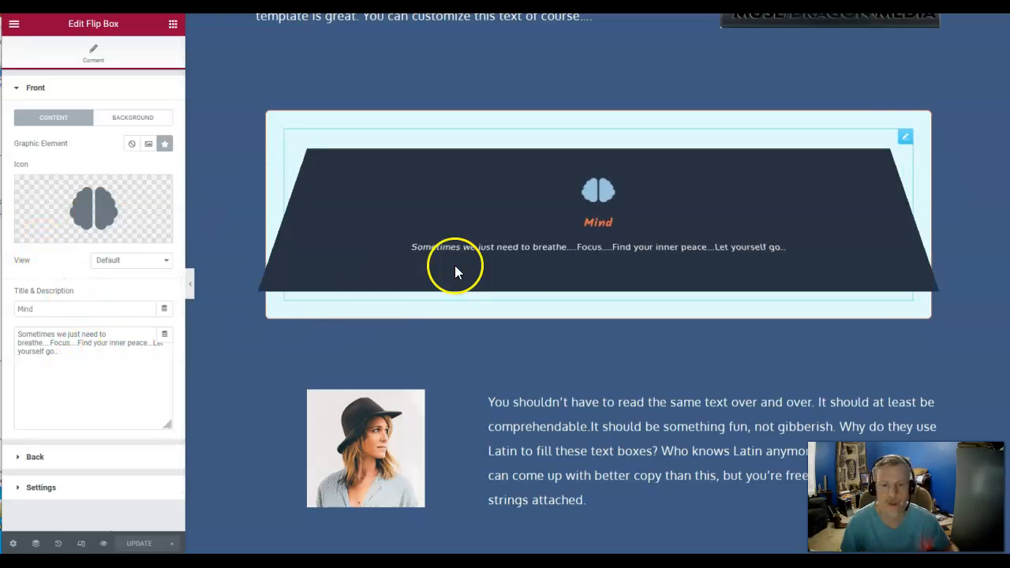
- Examine the page layout in the editor, from the introduction and portrait section through News and Events to the blockquote
scroll(540, 341, "down", 2)
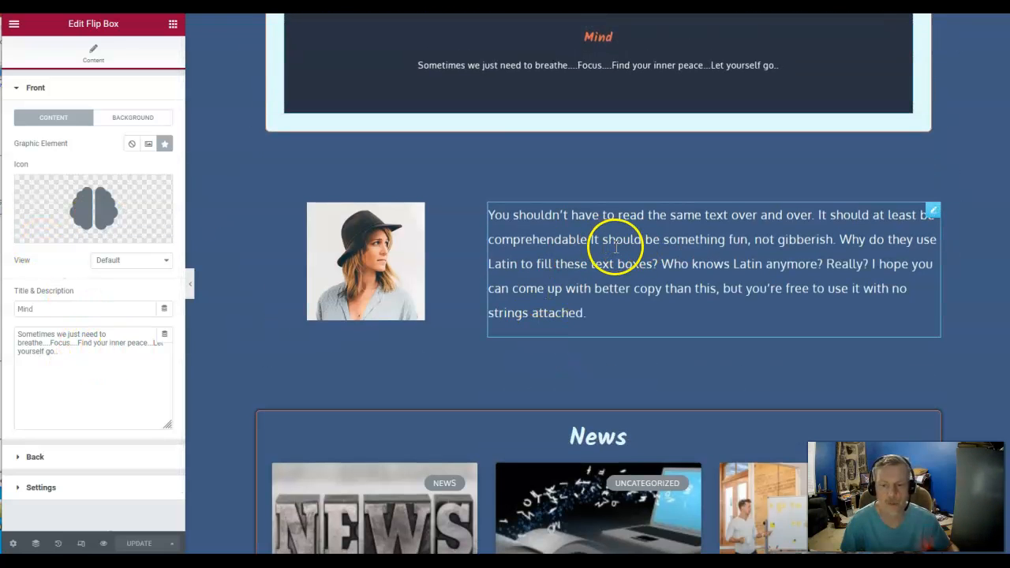
scroll(530, 289, "down", 2)
scroll(530, 283, "down", 2)
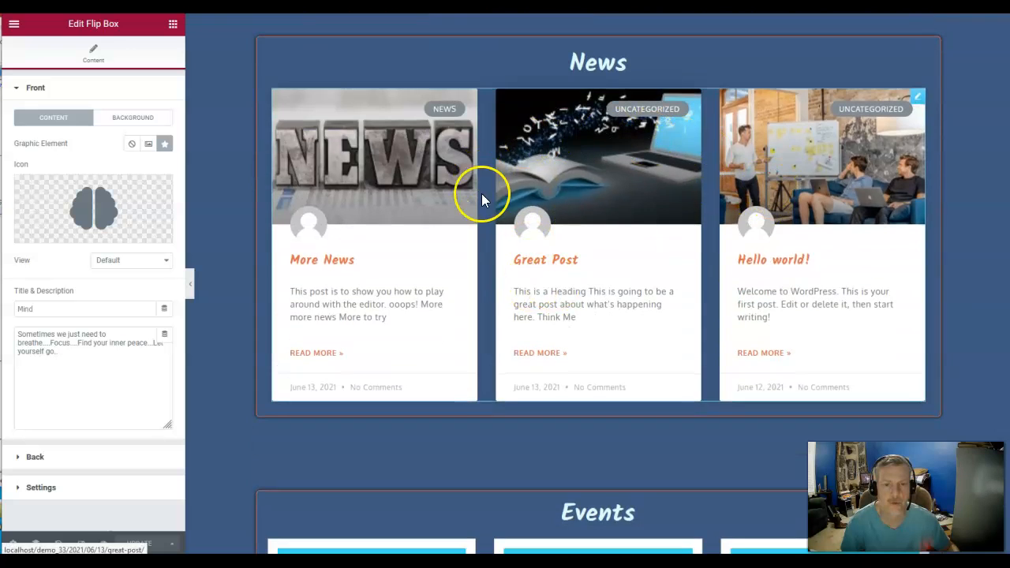
scroll(581, 231, "down", 2)
scroll(631, 359, "down", 3)
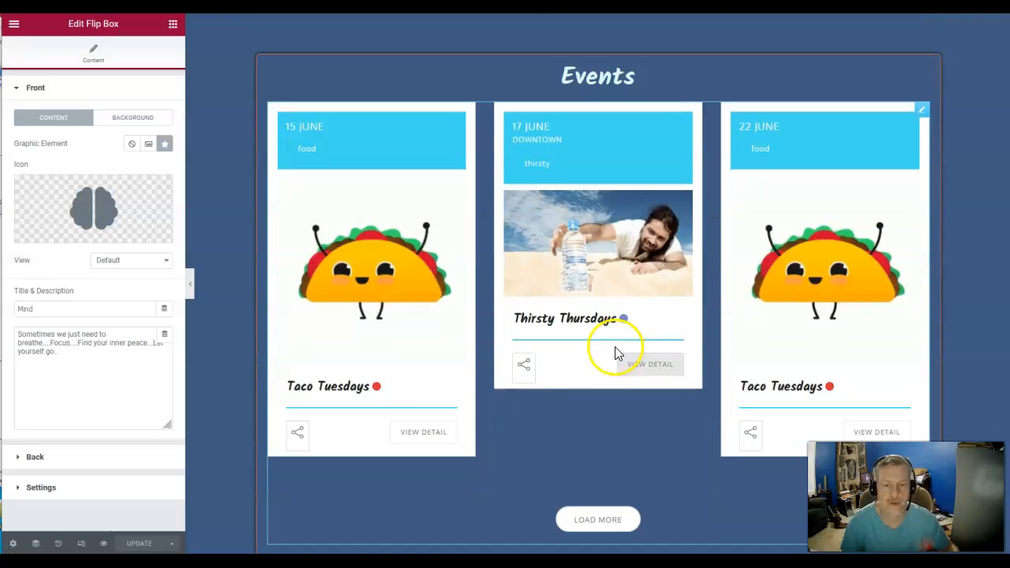
scroll(631, 308, "down", 2)
scroll(655, 298, "down", 2)
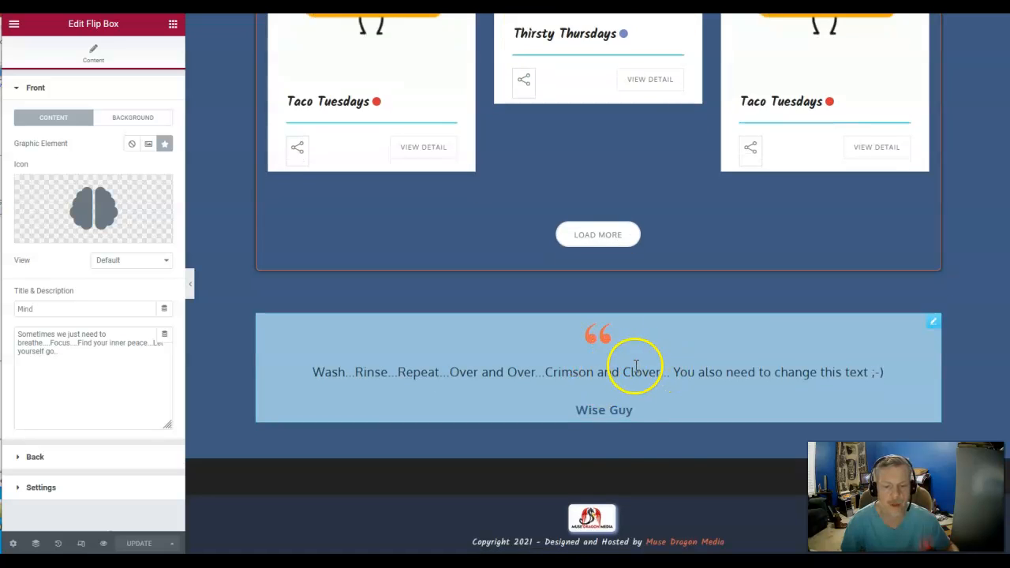
scroll(583, 501, "up", 15)
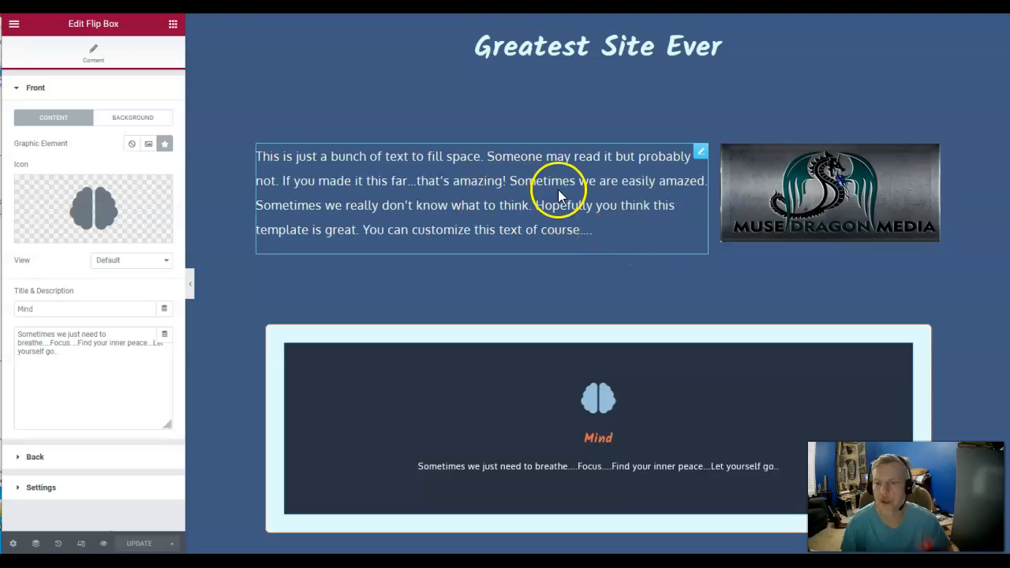
scroll(586, 237, "up", 2)
scroll(586, 238, "down", 7)
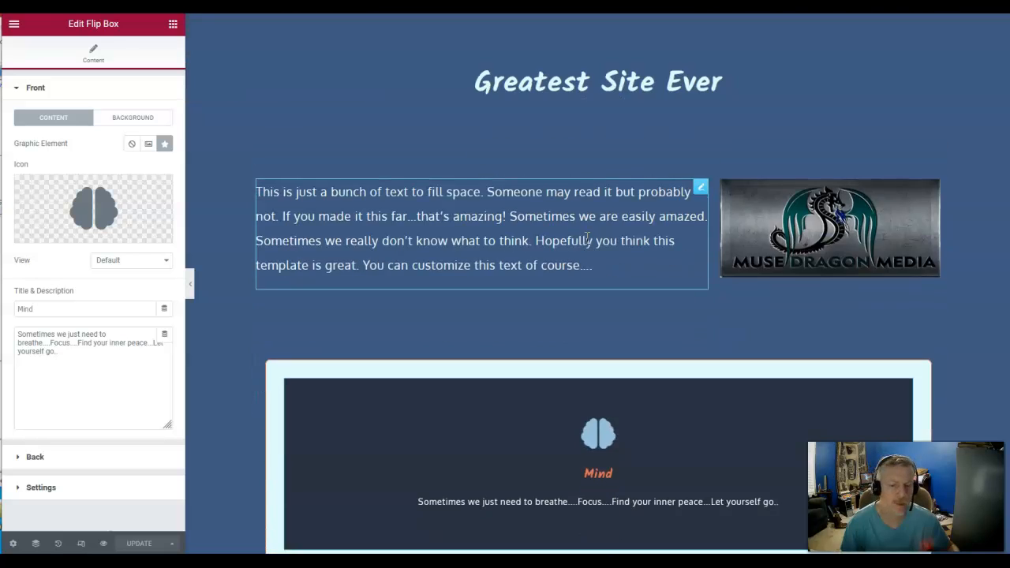
scroll(584, 238, "down", 10)
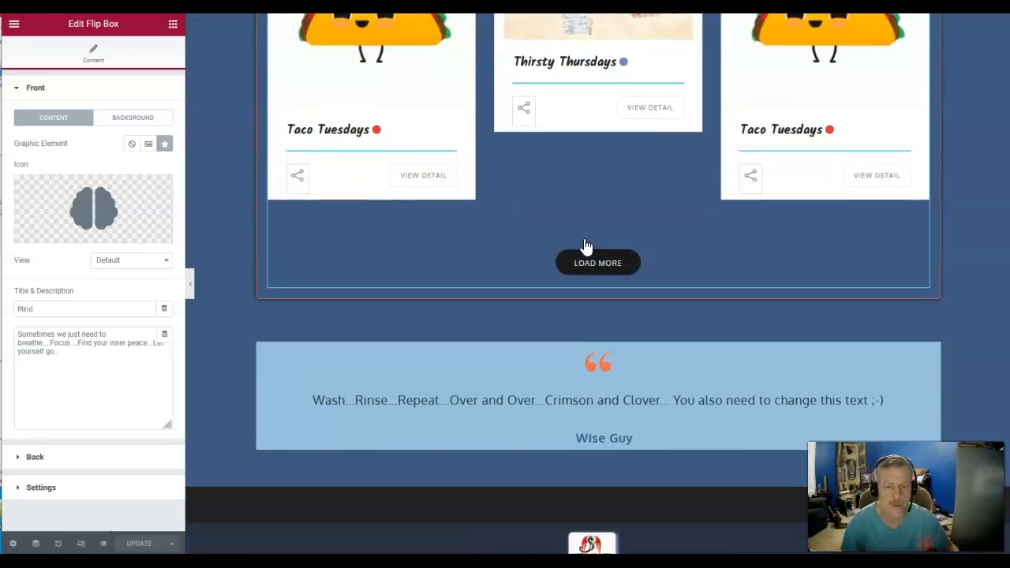
- Change the author of the blockquote above the footer to "Wise Man" and update the page
scroll(629, 373, "down", 1)
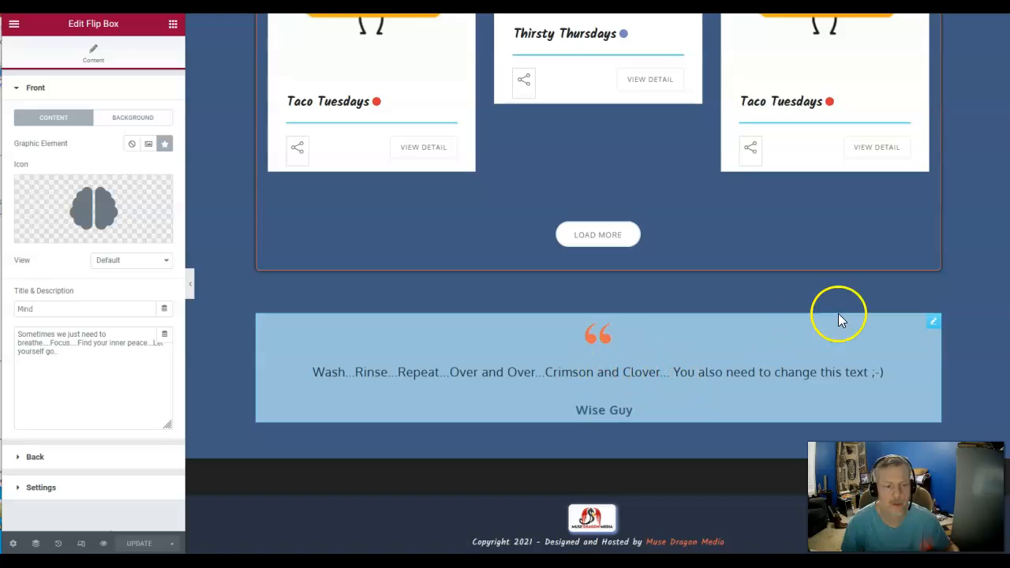
left_click(824, 345)
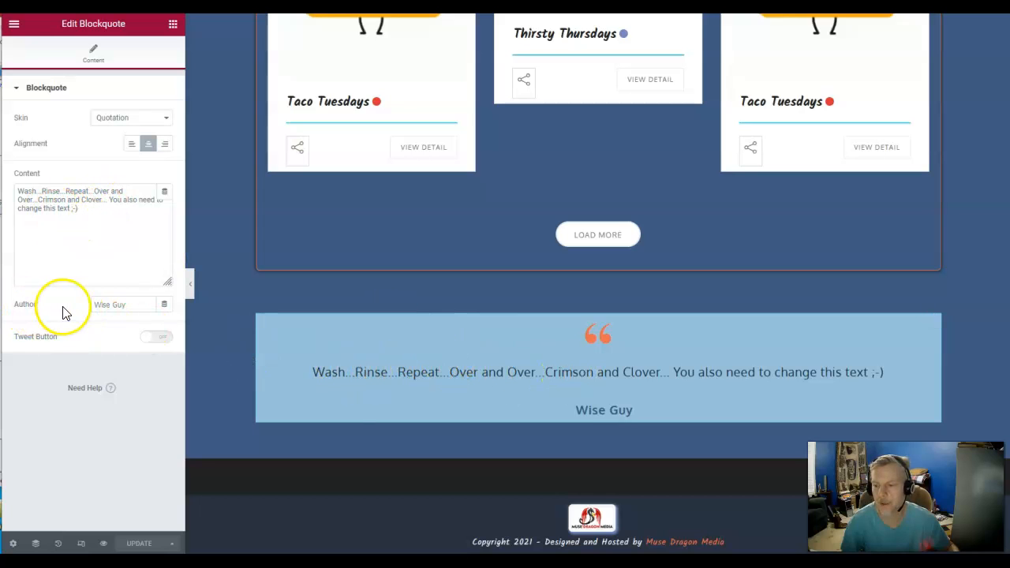
left_click(145, 308)
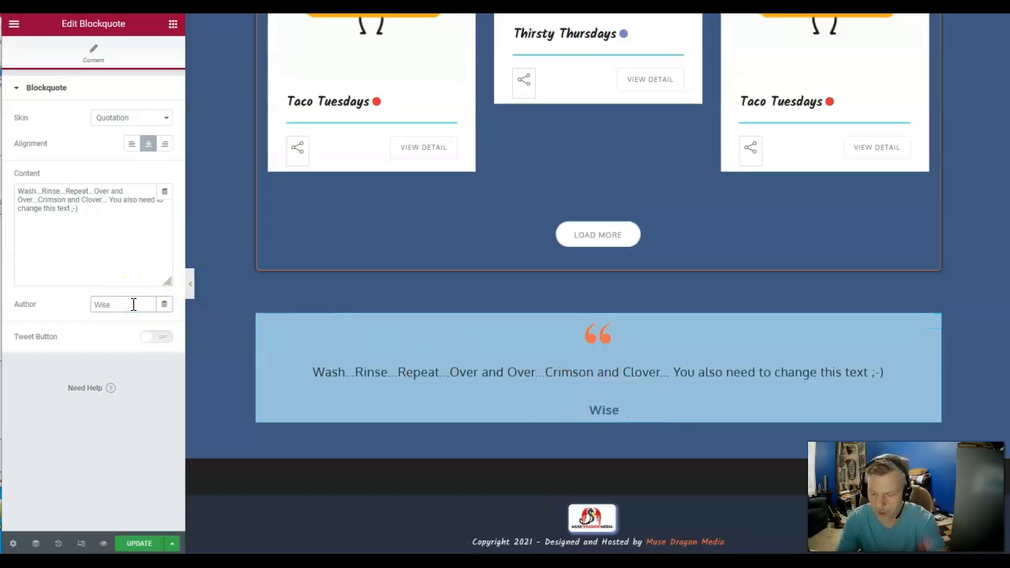
type("Ma")
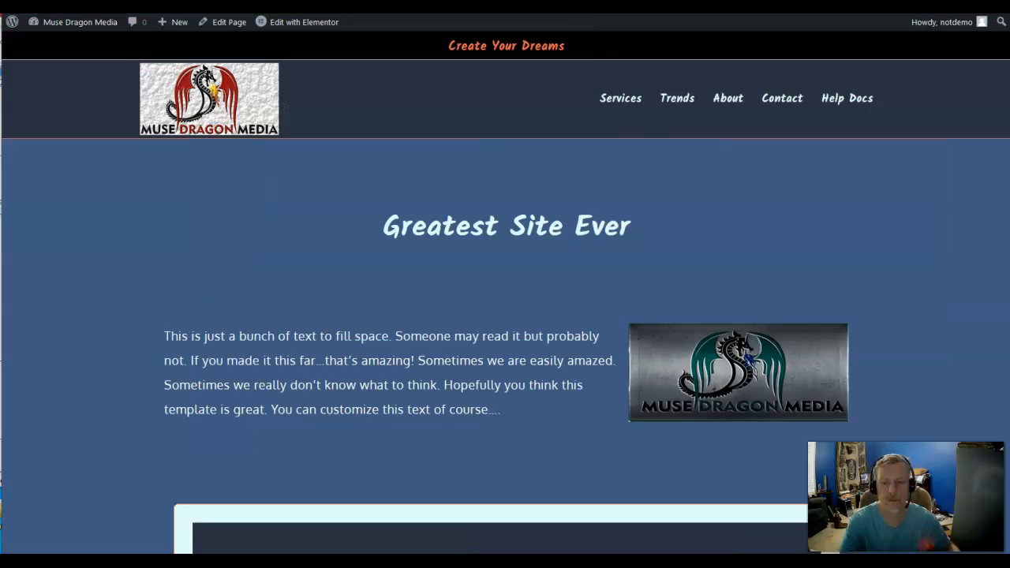
- Reload the live home page and check the author shown under the closing quote
scroll(624, 246, "down", 15)
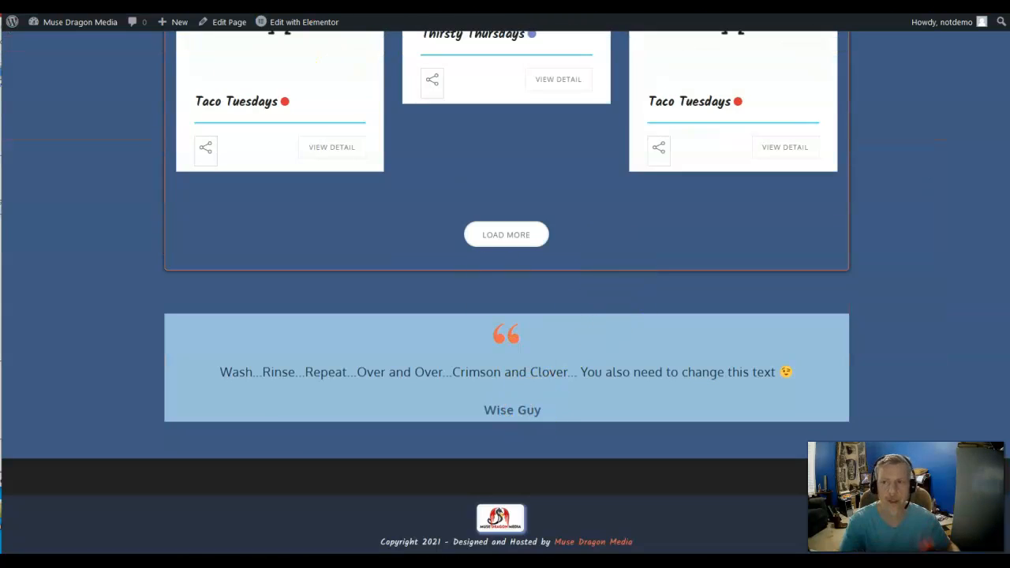
key("F5")
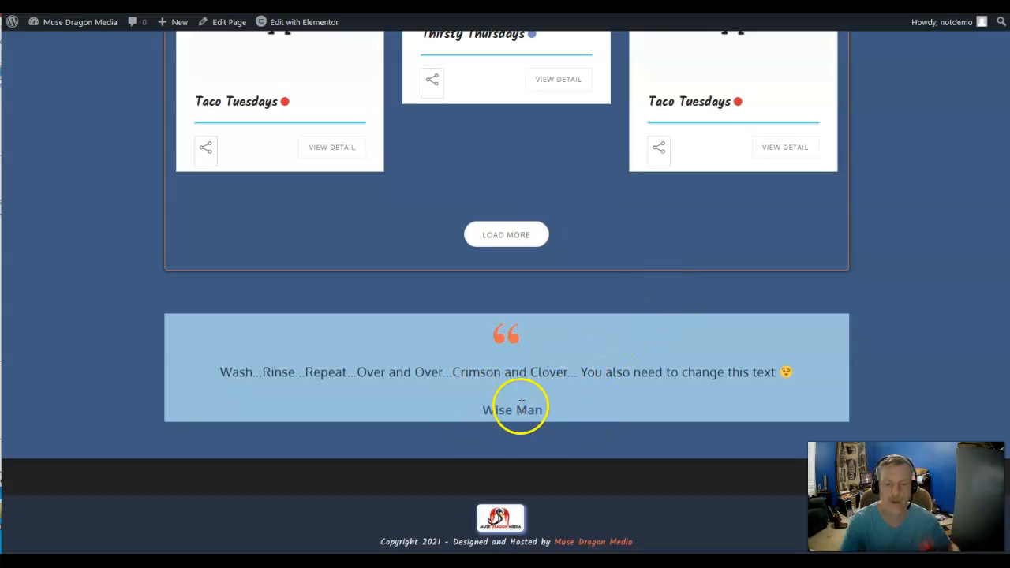
scroll(588, 355, "up", 15)
scroll(482, 322, "down", 2)
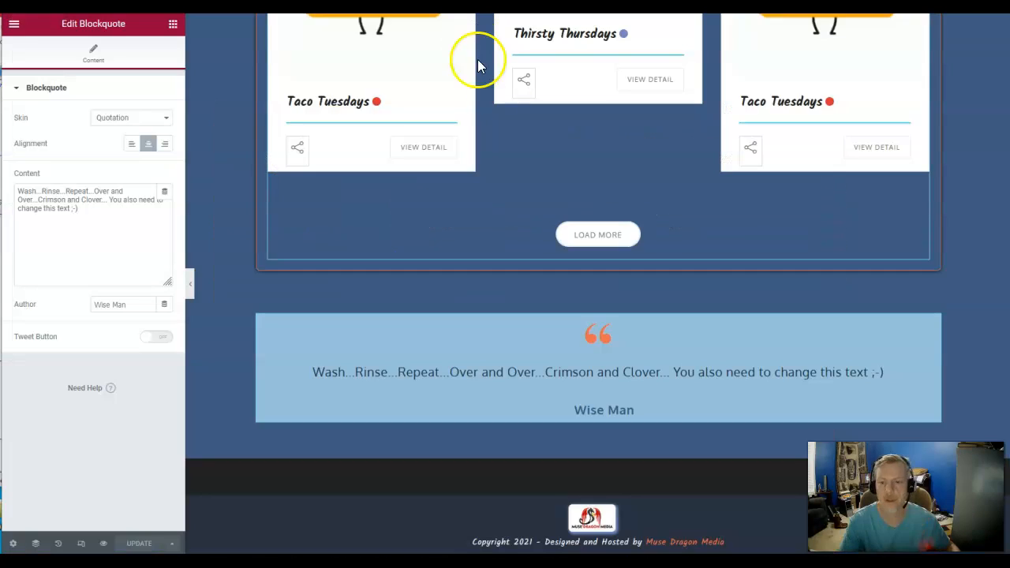
- Replace the portrait image above the News section with Team-5.png from the media library
scroll(474, 61, "up", 5)
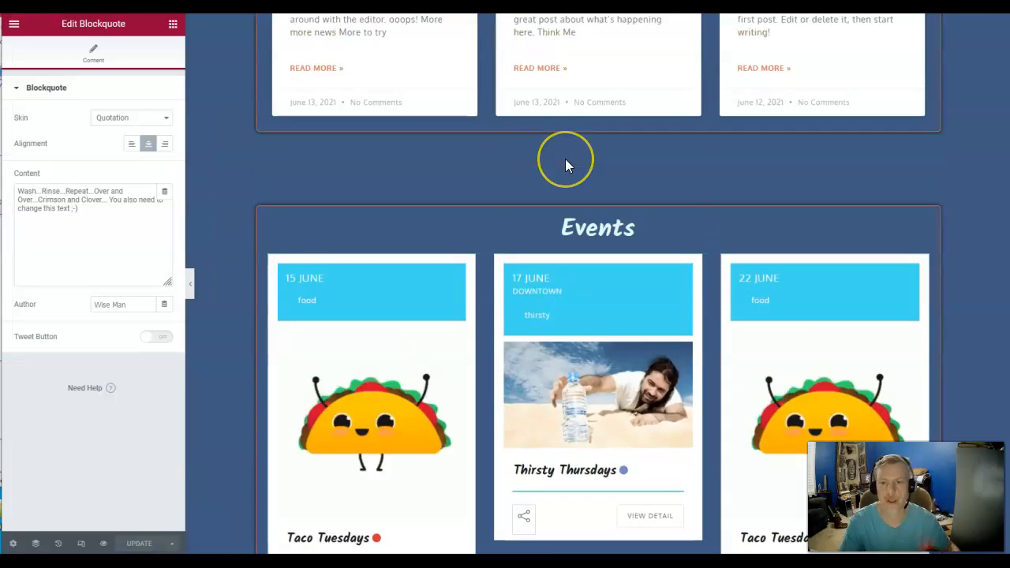
scroll(565, 159, "up", 8)
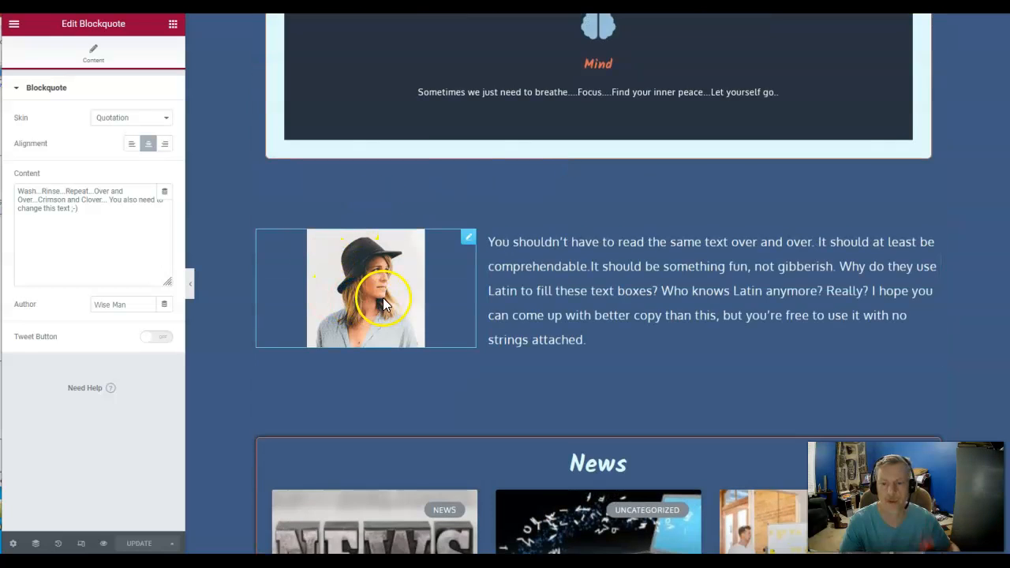
left_click(383, 300)
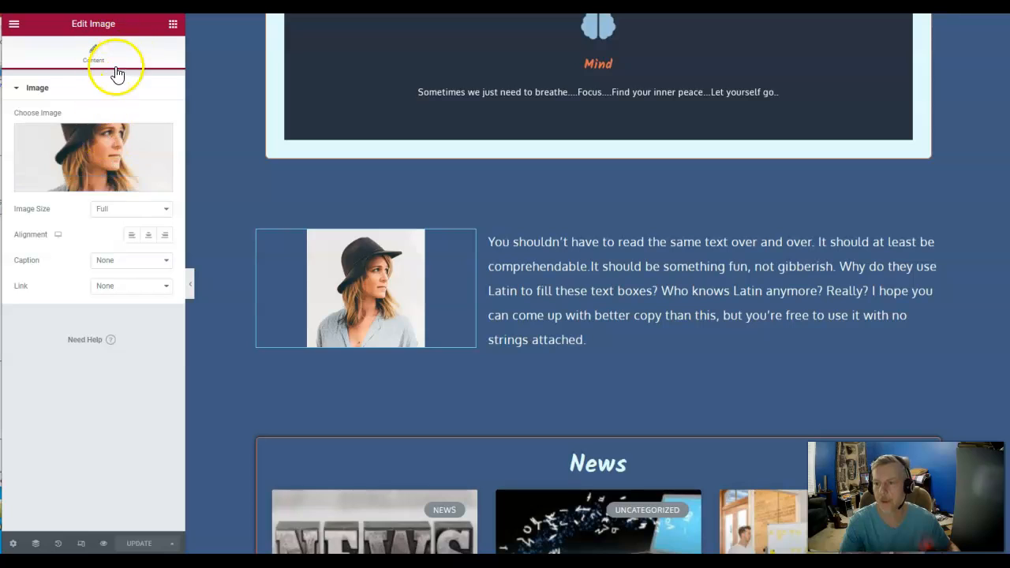
left_click(99, 151)
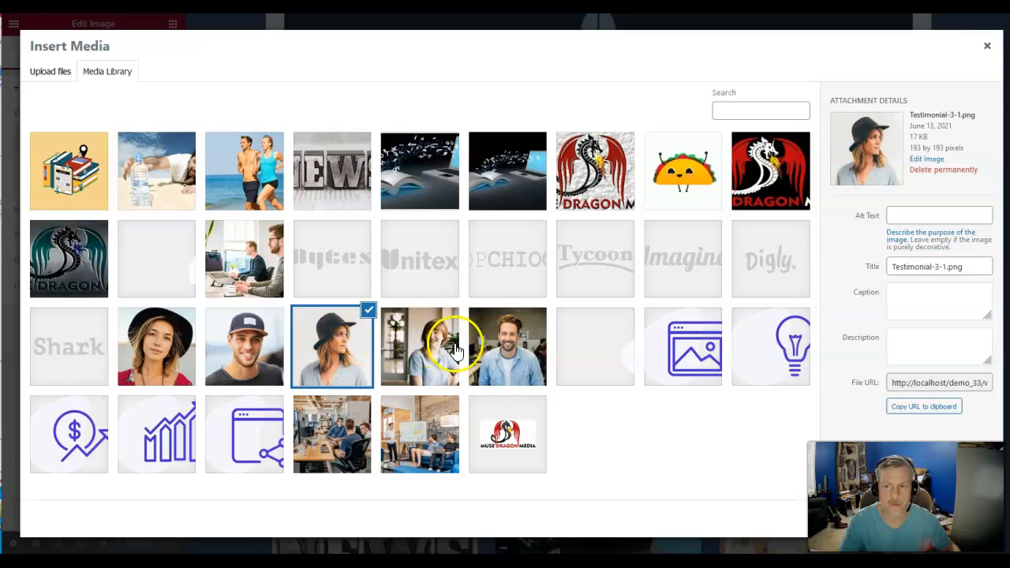
left_click(509, 349)
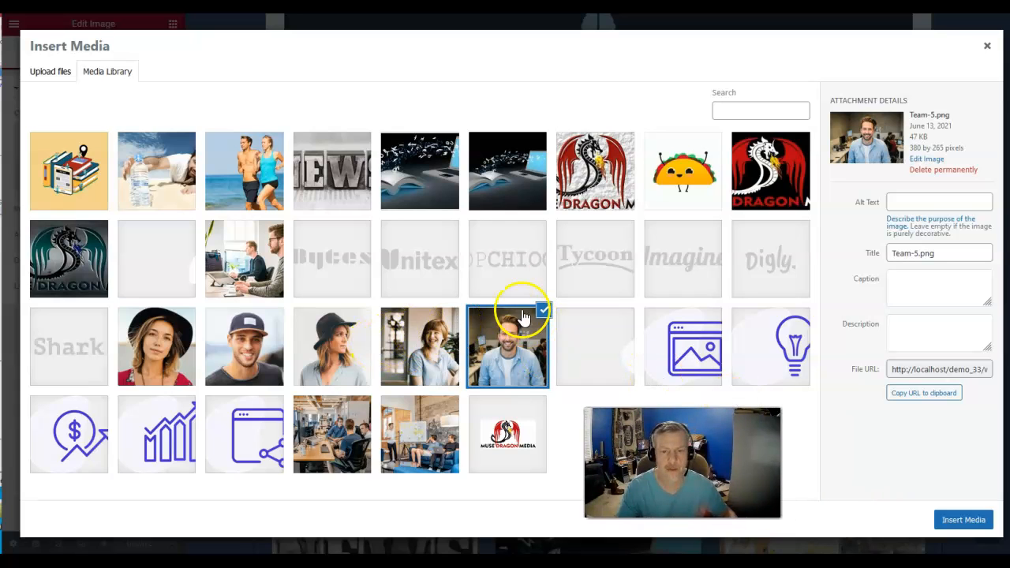
left_click(43, 68)
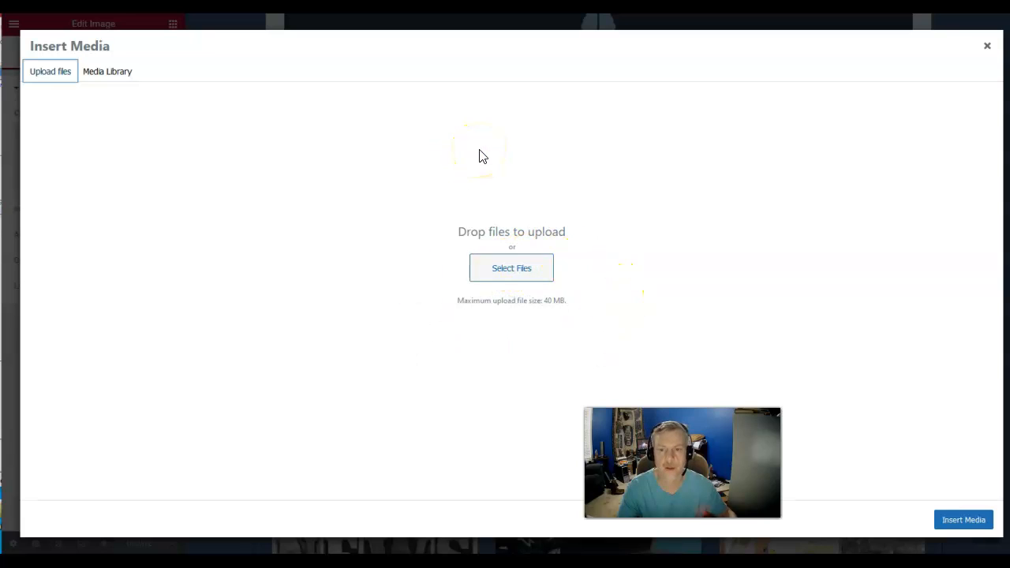
left_click(101, 75)
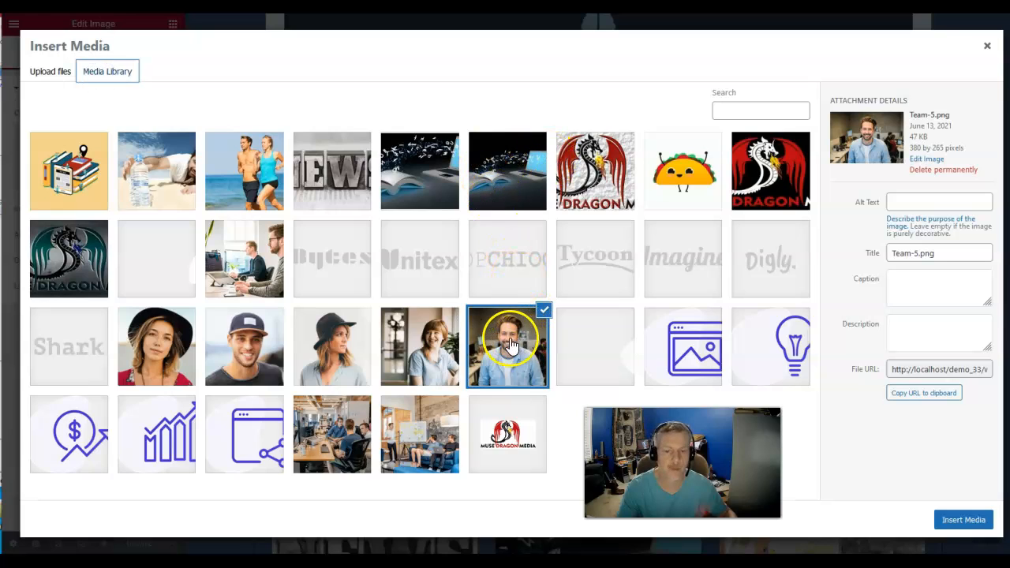
left_click(960, 521)
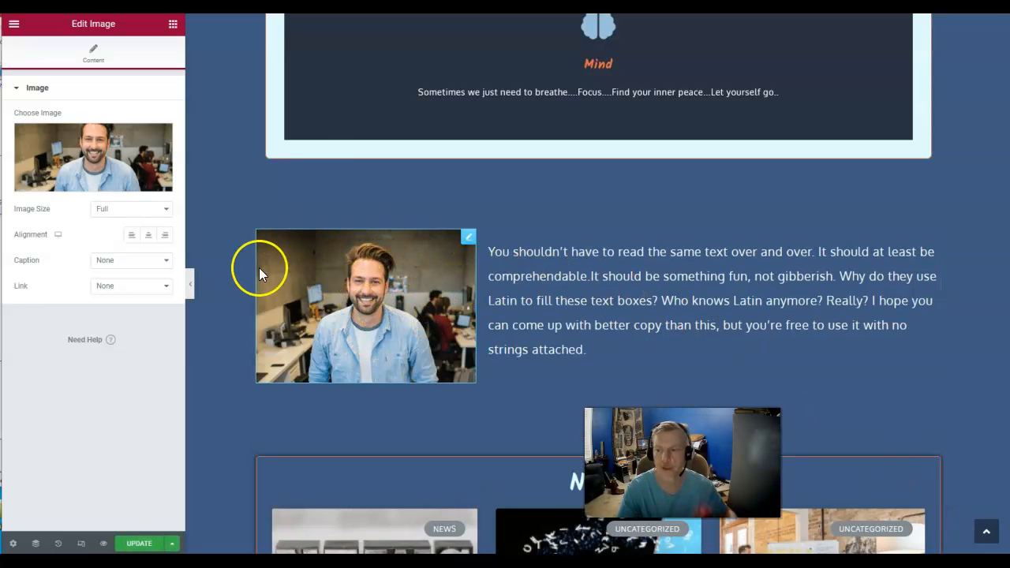
- Try the portrait at the Thumbnail - 150 x 150 image size, then return it to Full
left_click(135, 209)
left_click(121, 227)
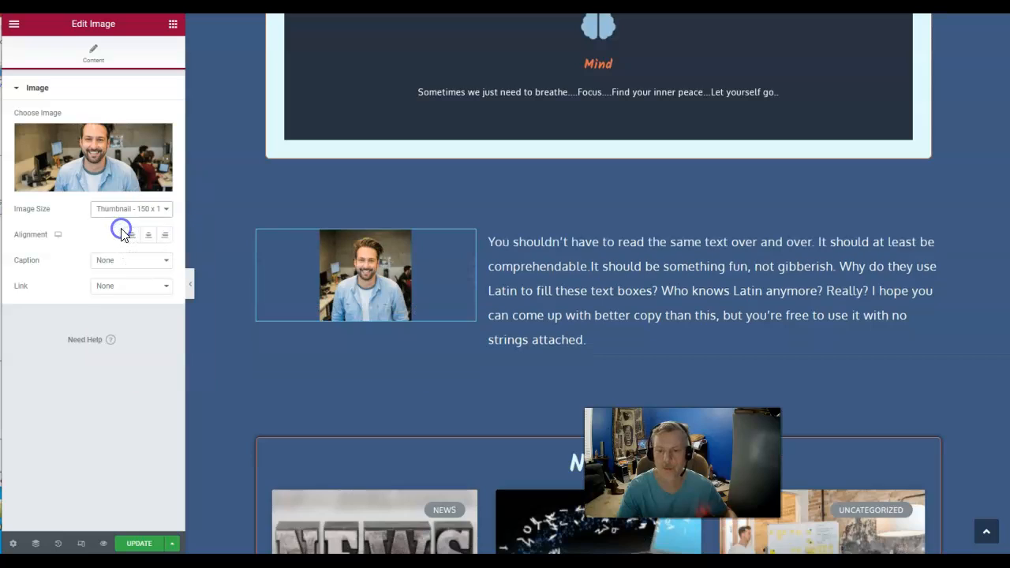
left_click(131, 209)
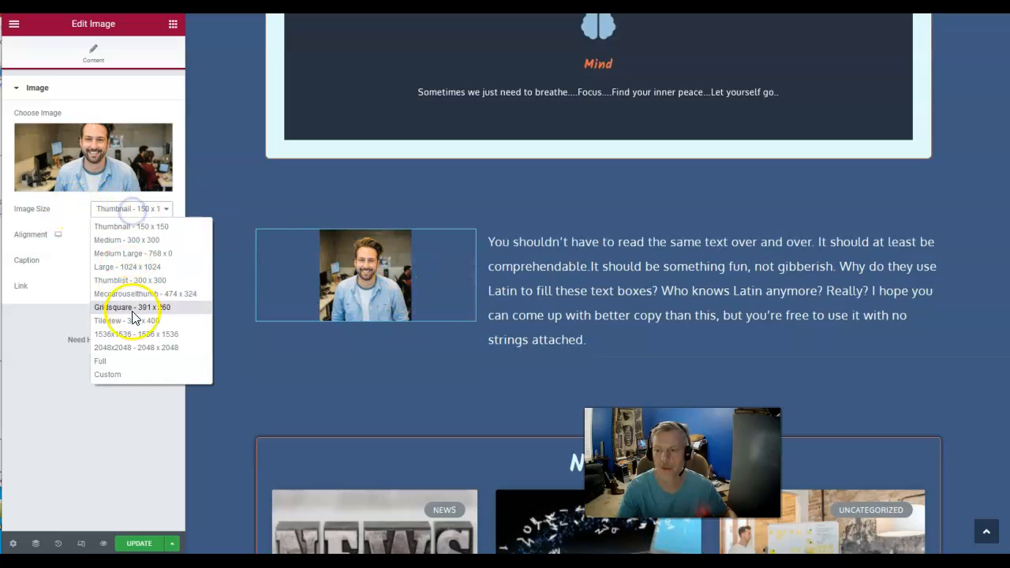
left_click(124, 361)
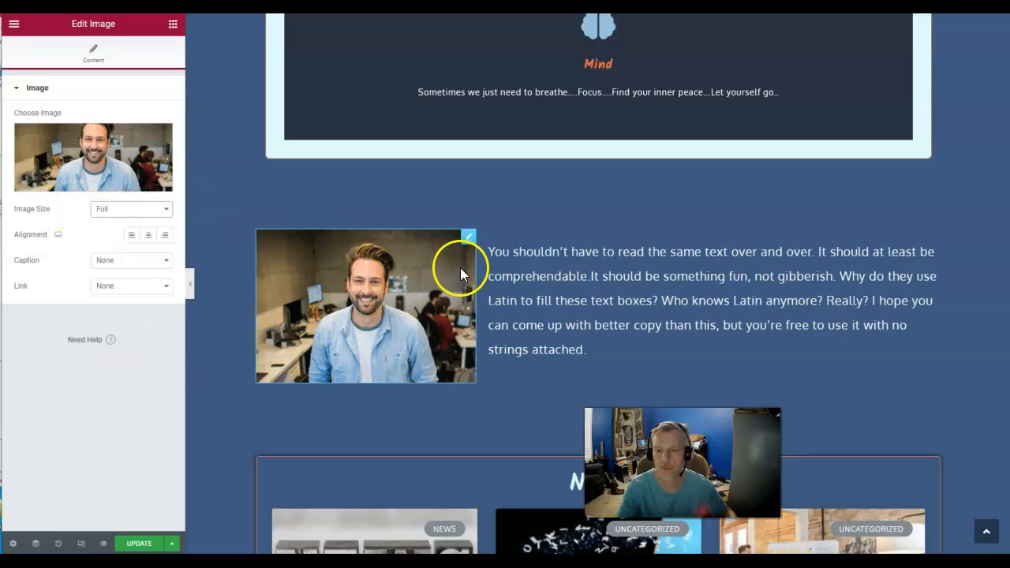
- Set the portrait's image size to Large - 1024 x 1024 and check its link options
left_click(145, 215)
left_click(135, 263)
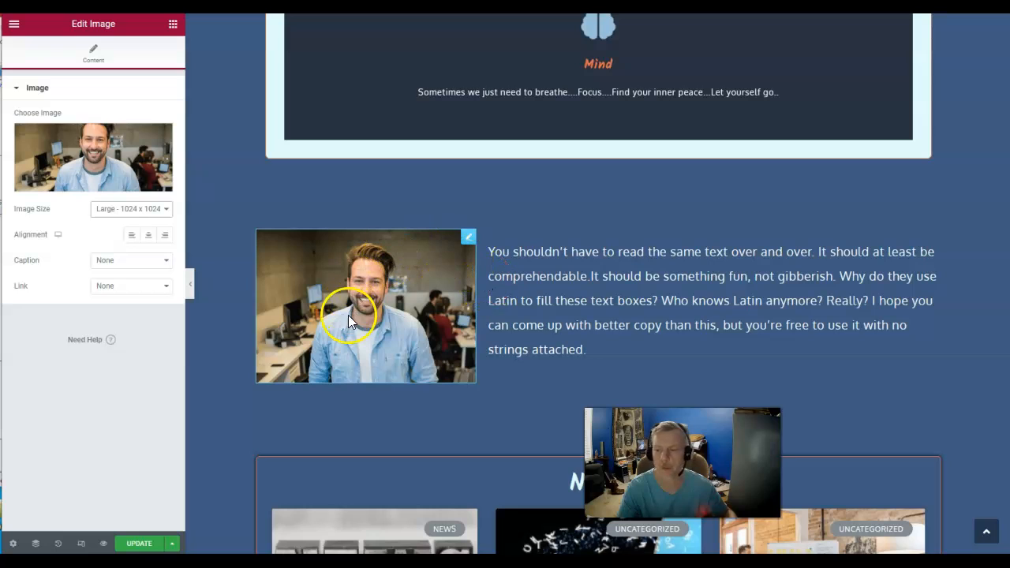
left_click(119, 286)
left_click(119, 288)
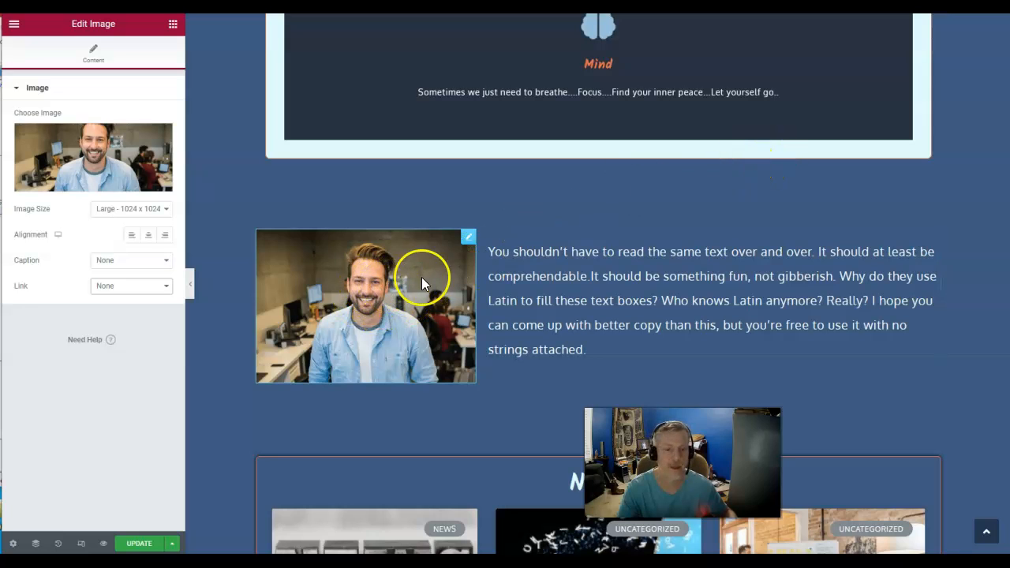
- Select the flip box and view the icon library for its front icon, closing it without a new choice
scroll(612, 268, "up", 3)
left_click(608, 214)
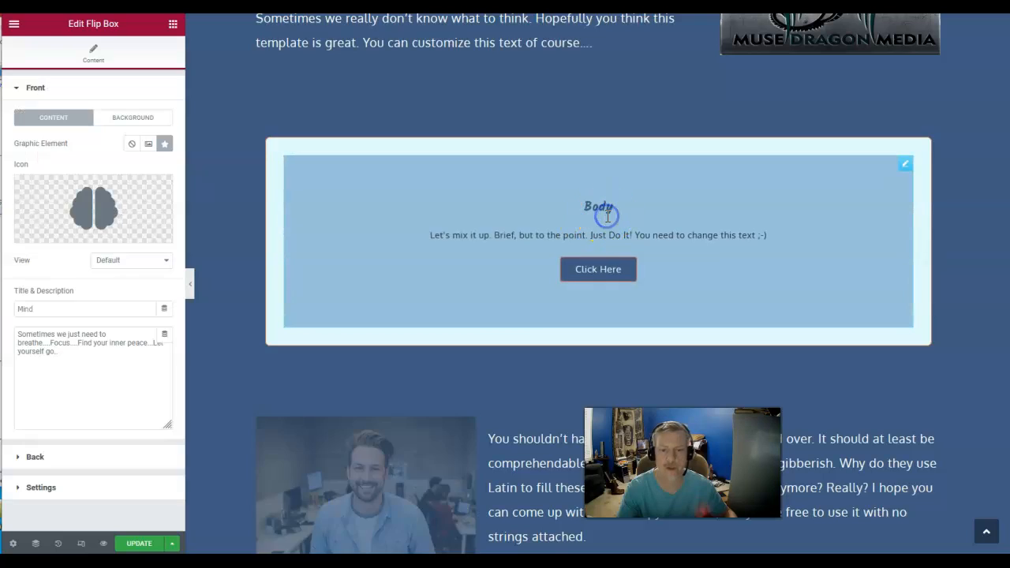
mouse_move(92, 237)
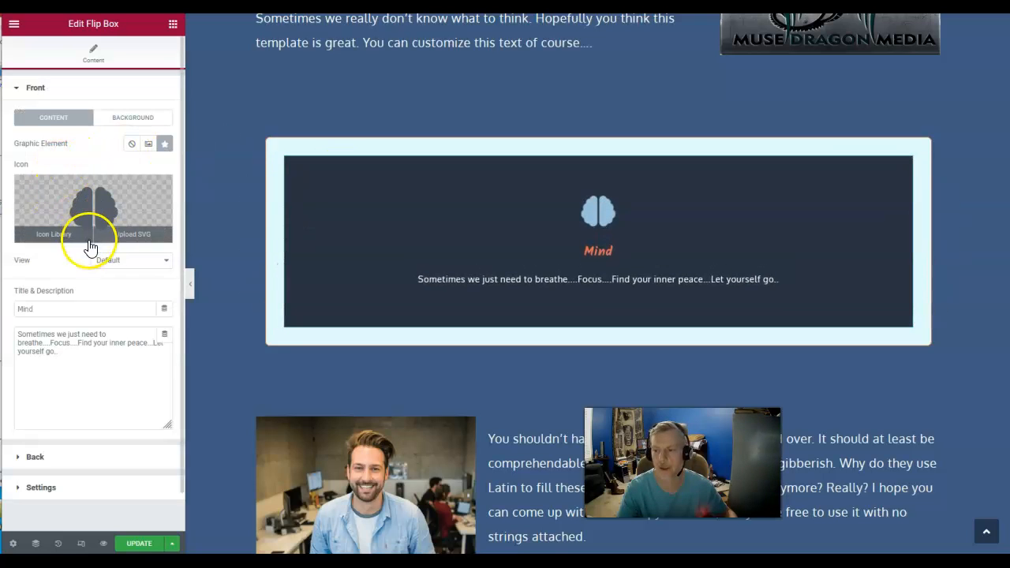
left_click(91, 190)
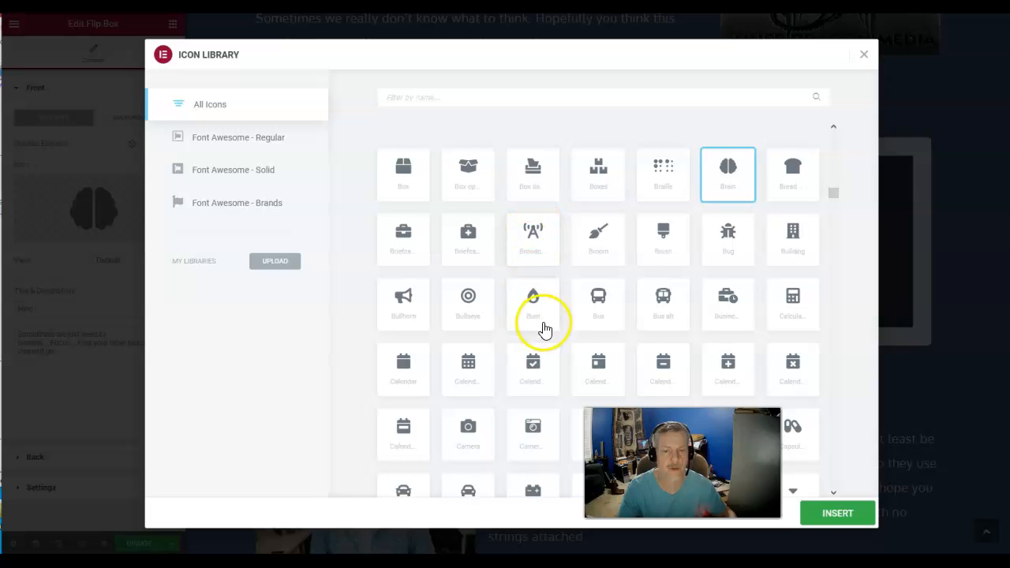
left_click(864, 54)
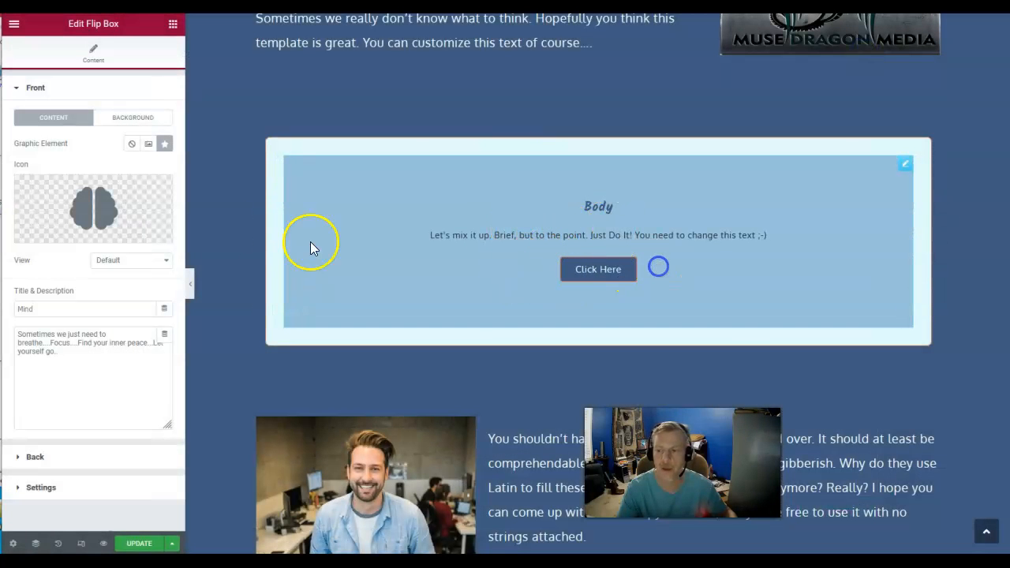
- Examine the title, description, button text and link settings on the back of the flip box
scroll(51, 394, "down", 1)
left_click(19, 416)
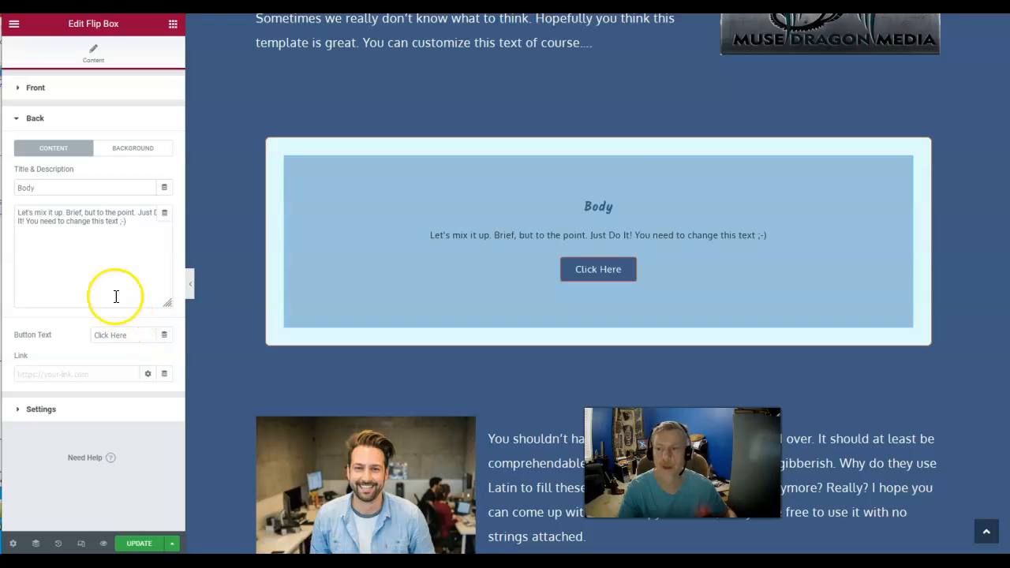
scroll(537, 235, "up", 4)
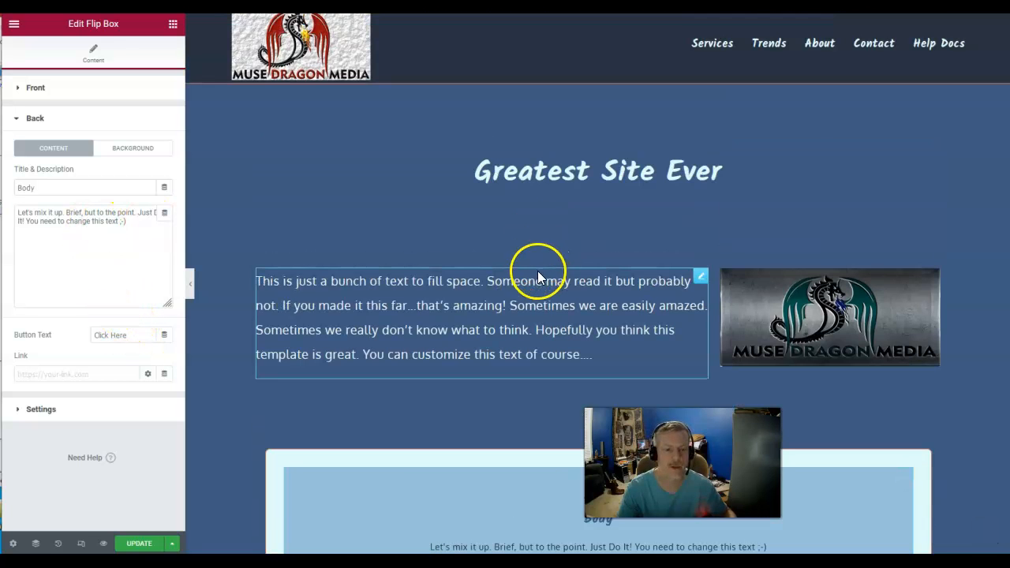
scroll(544, 319, "down", 3)
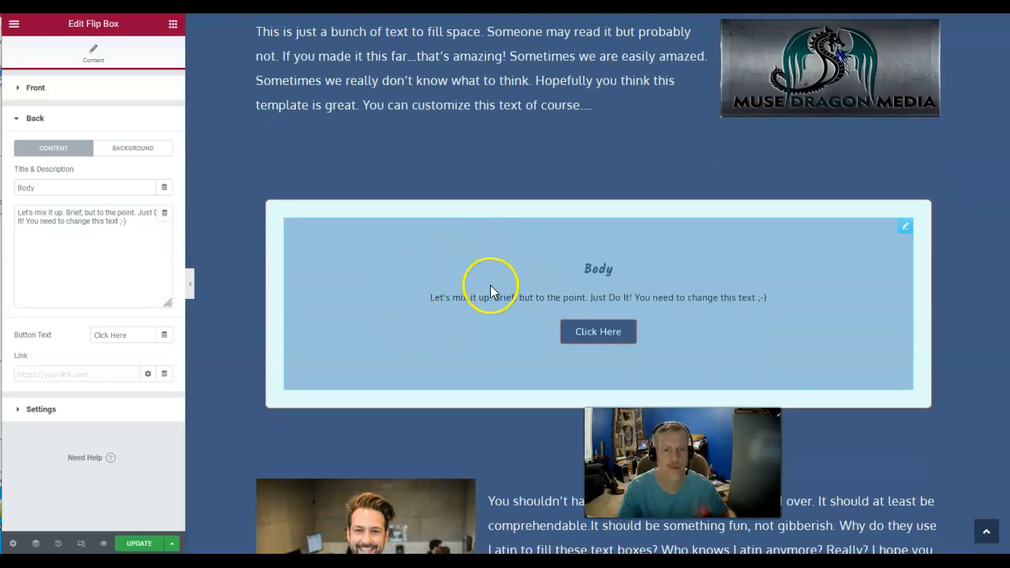
- Open the intro paragraph under the page heading for text editing and review its content
scroll(490, 290, "up", 3)
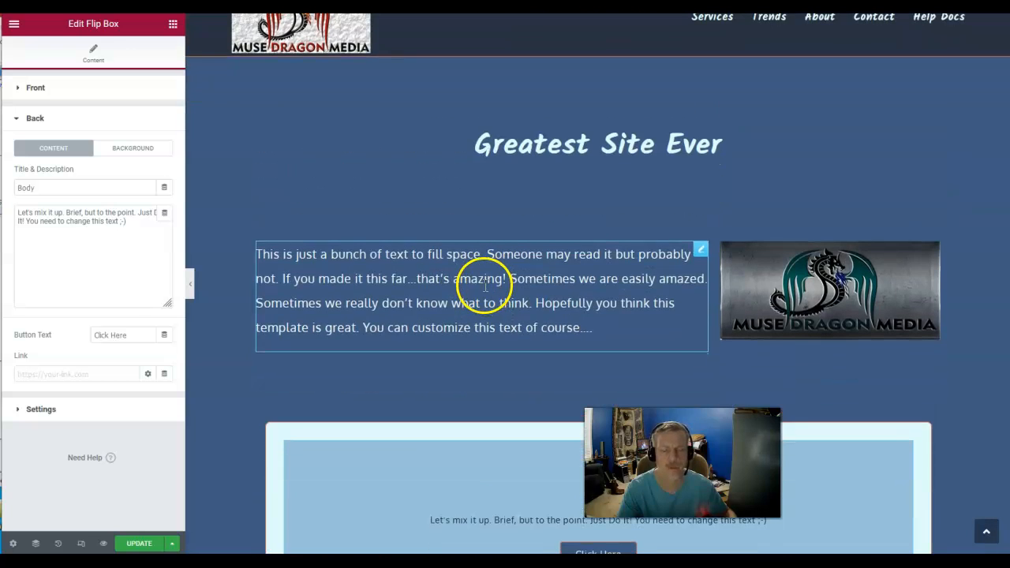
left_click(485, 272)
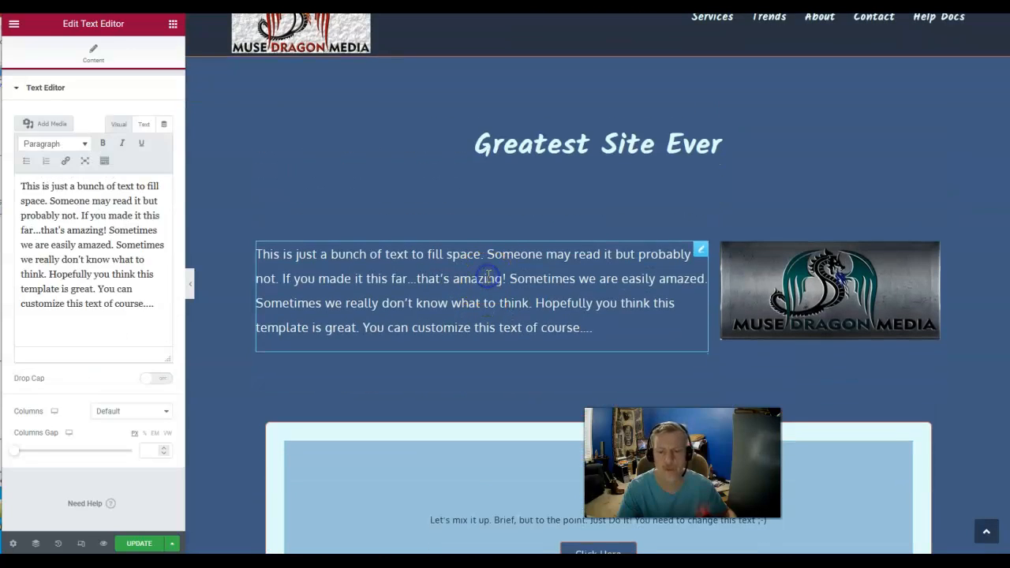
left_click(165, 305)
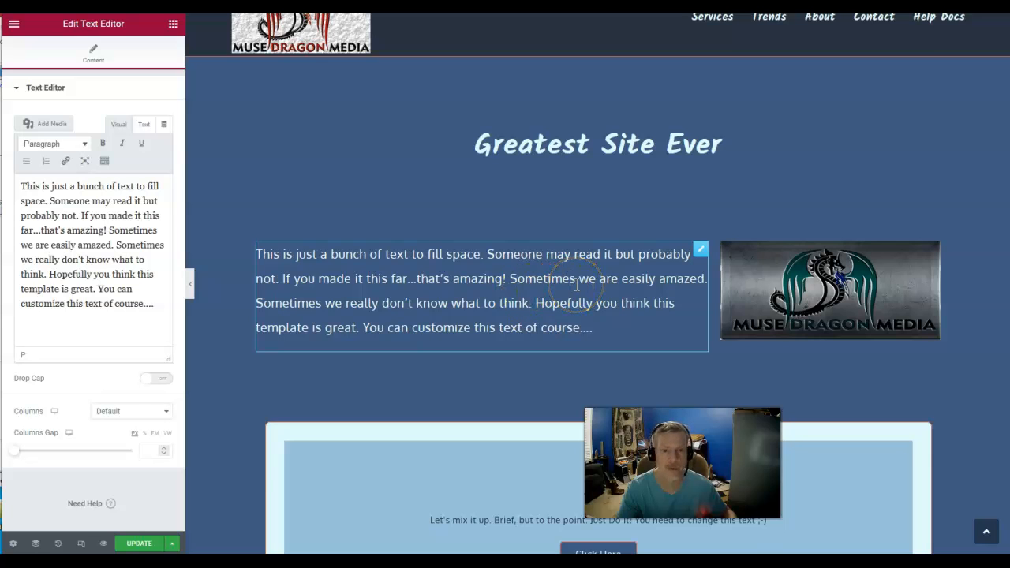
scroll(575, 285, "up", 1)
scroll(808, 312, "down", 3)
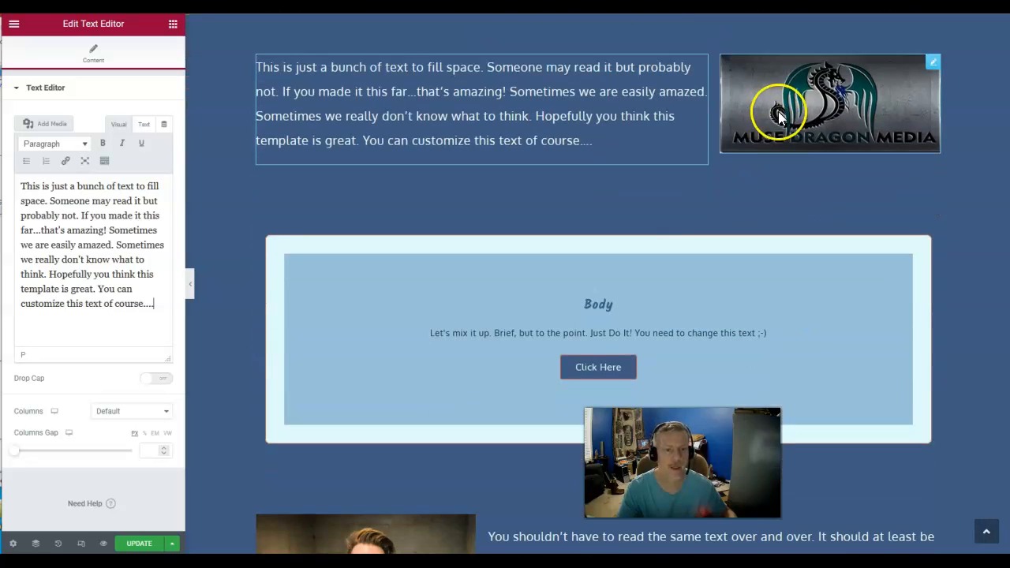
scroll(615, 225, "up", 3)
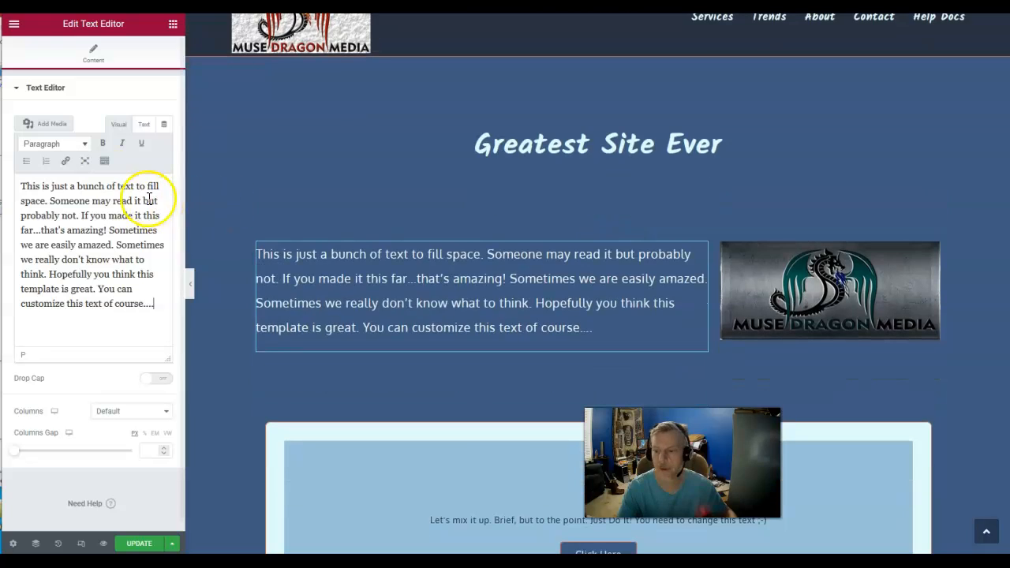
- Update the page and check the new portrait on the live home page
left_click(137, 544)
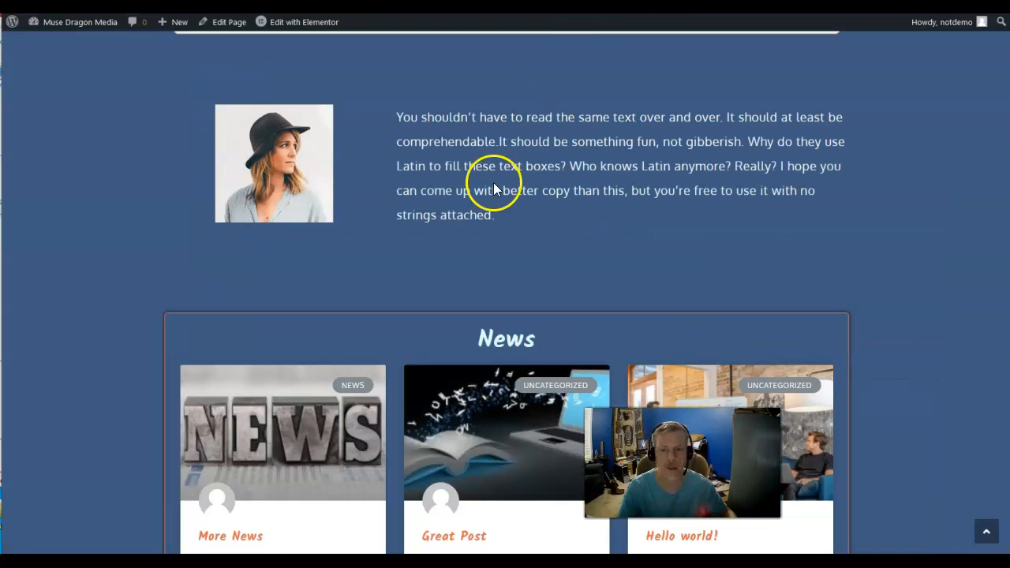
scroll(473, 197, "down", 3)
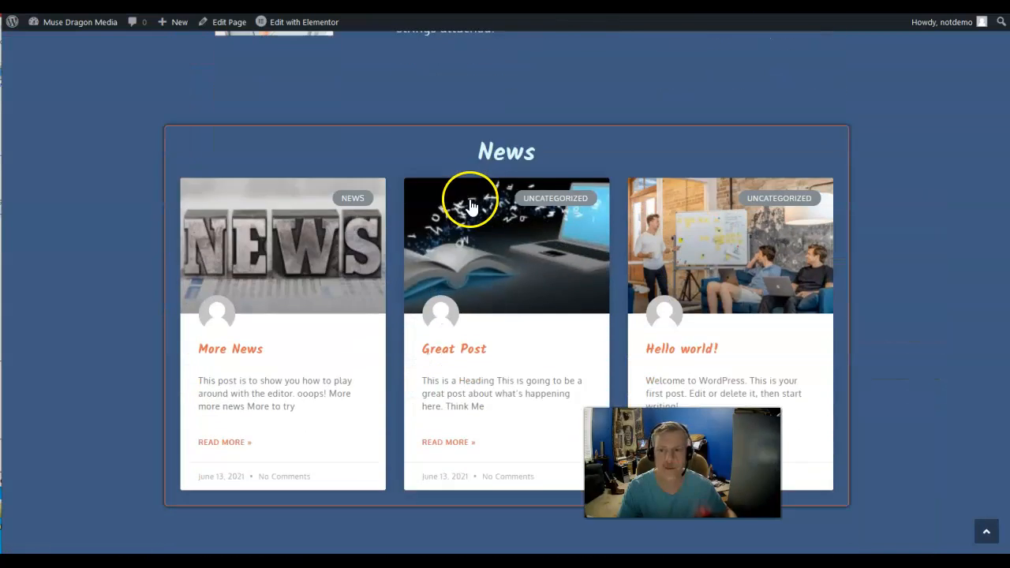
scroll(470, 206, "up", 4)
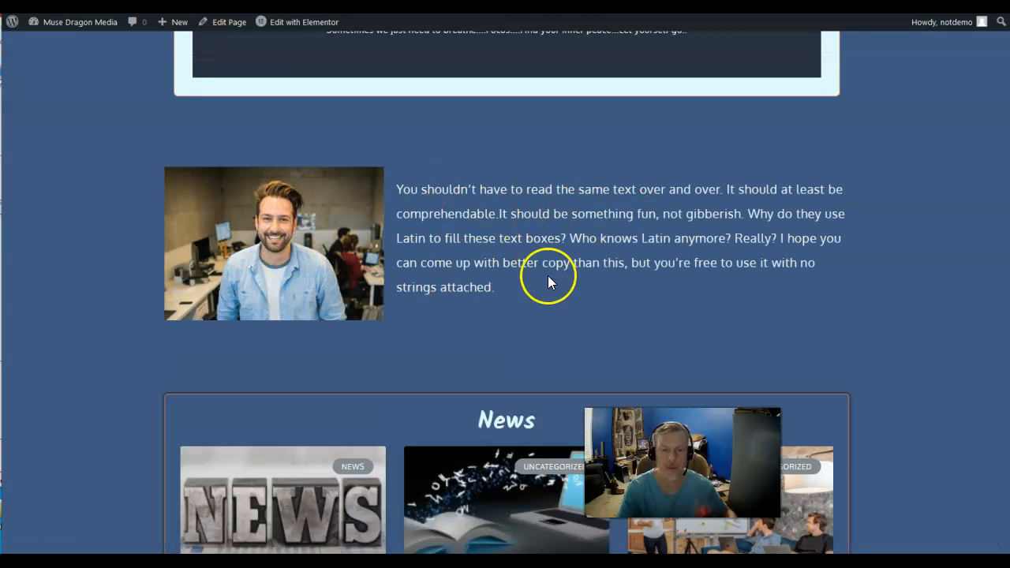
scroll(564, 278, "up", 8)
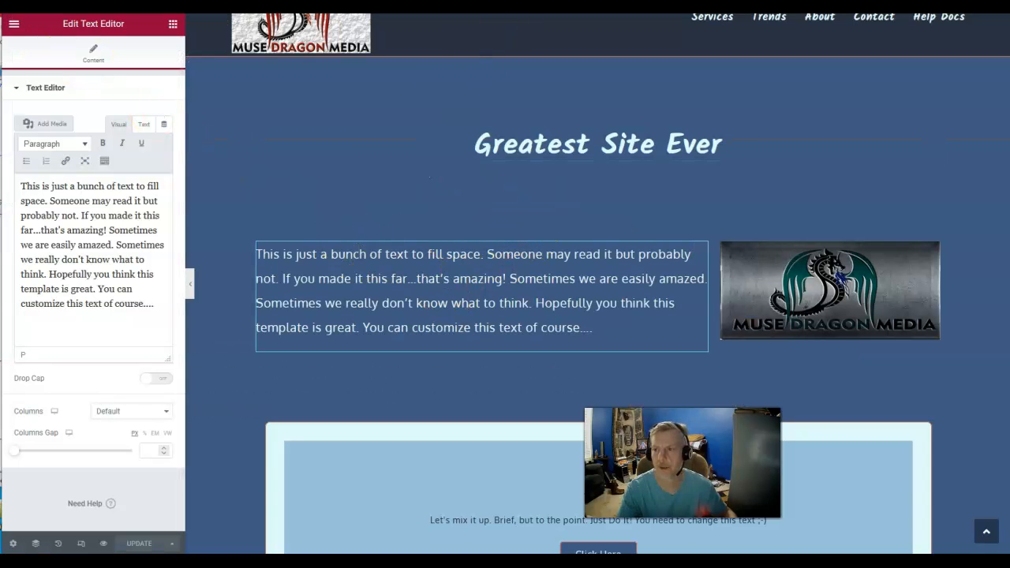
- Exit the Elementor editor and return to the main WordPress dashboard through the pages list
left_click(16, 26)
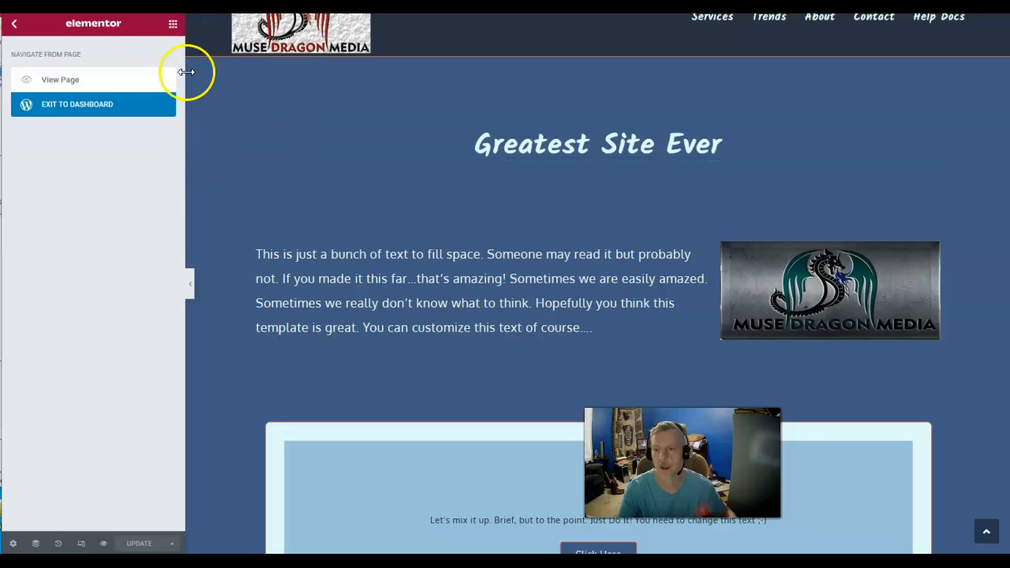
left_click(367, 284)
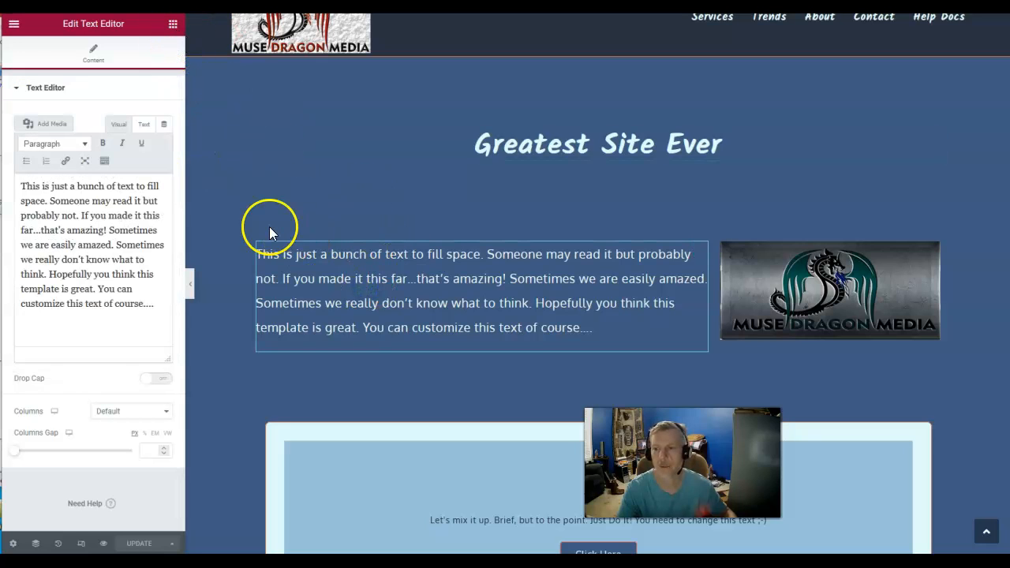
left_click(13, 28)
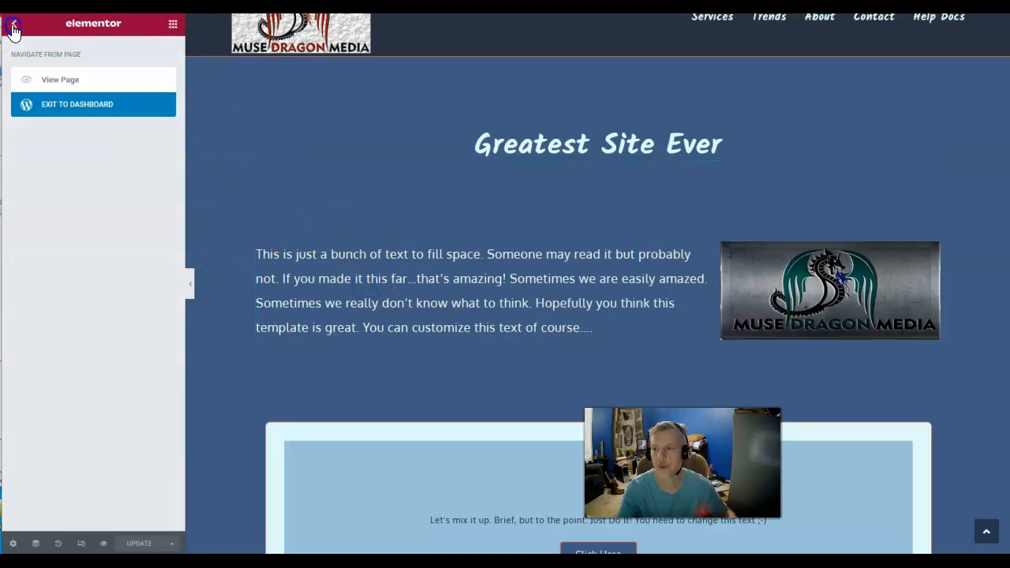
left_click(68, 113)
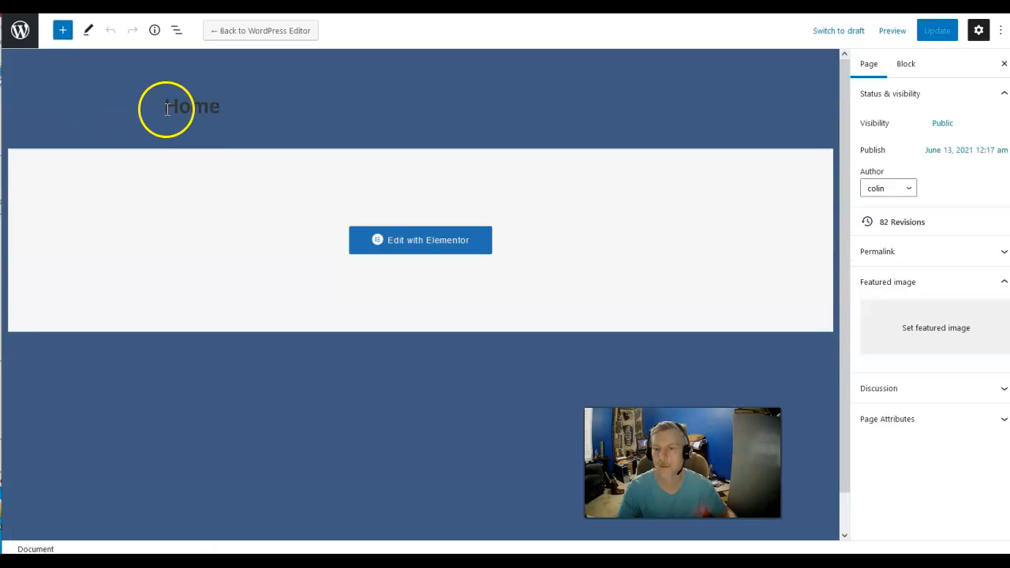
left_click(20, 33)
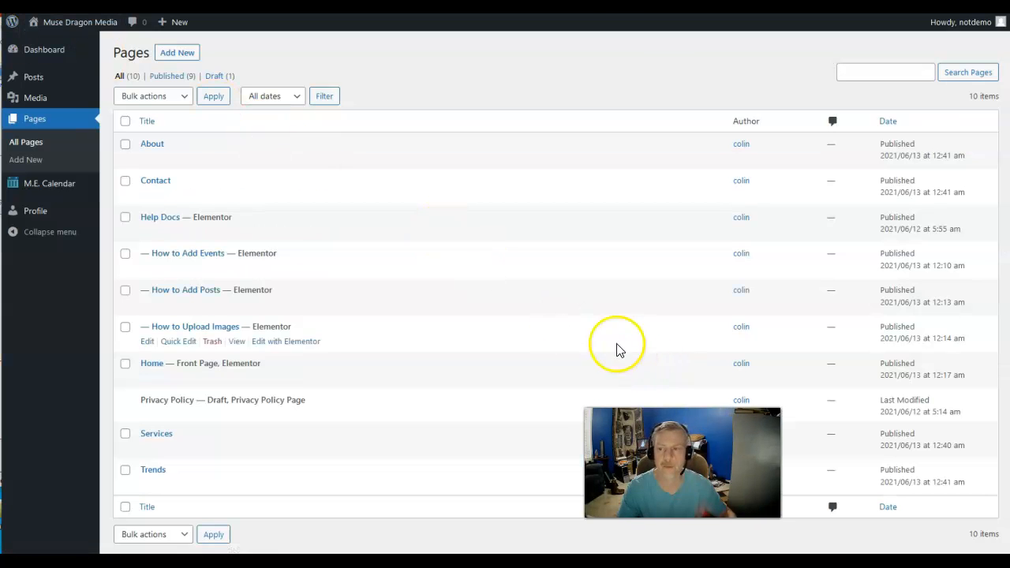
left_click(33, 48)
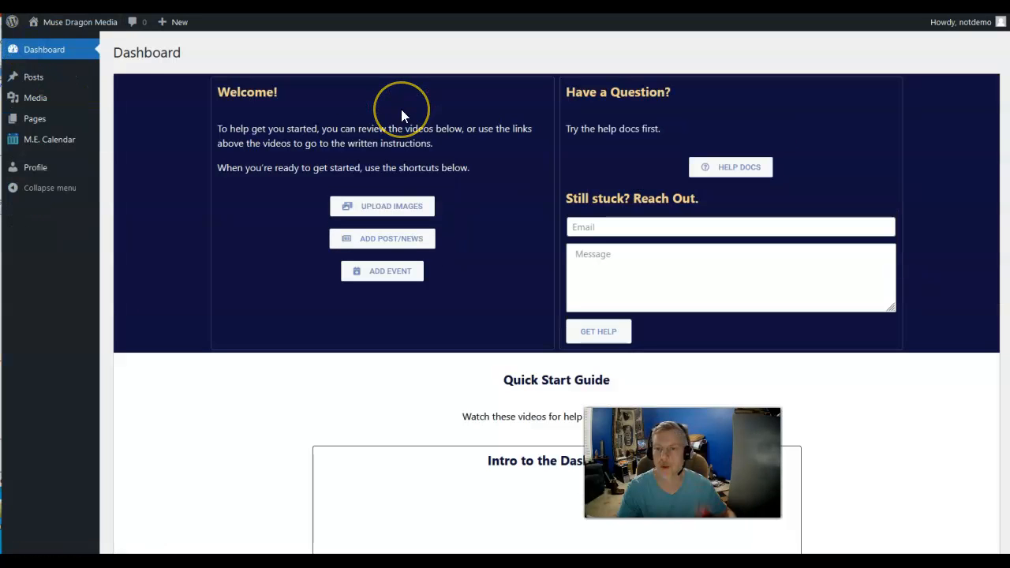
- Open the Home page from the pages list in the WordPress editor, review it, and return to the list
mouse_move(28, 86)
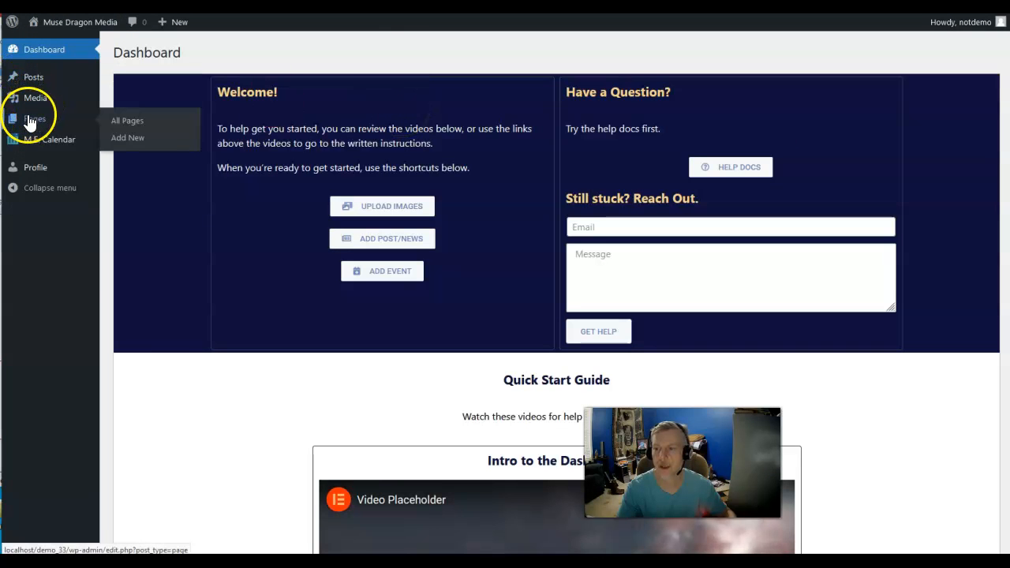
left_click(36, 120)
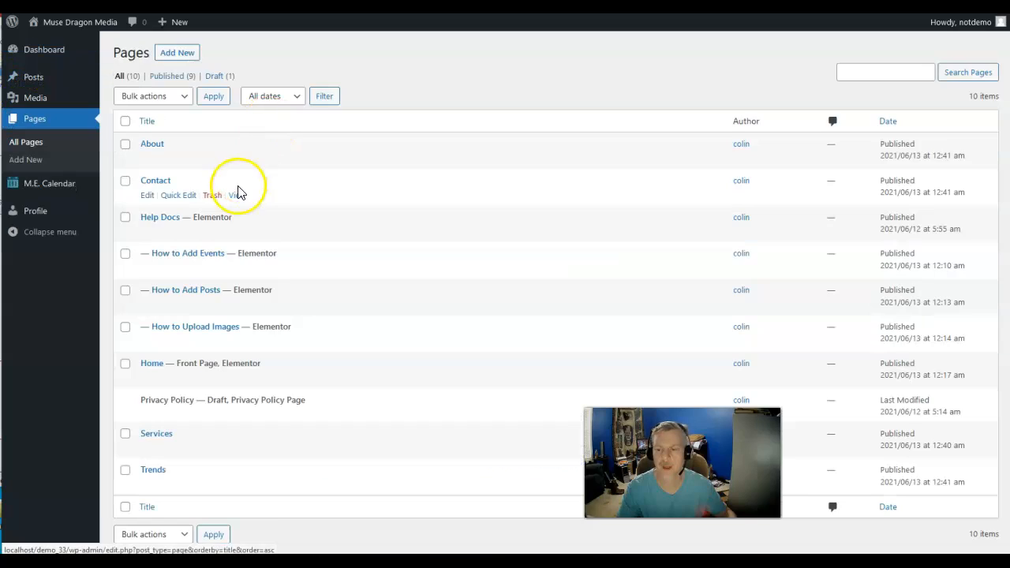
scroll(189, 181, "down", 1)
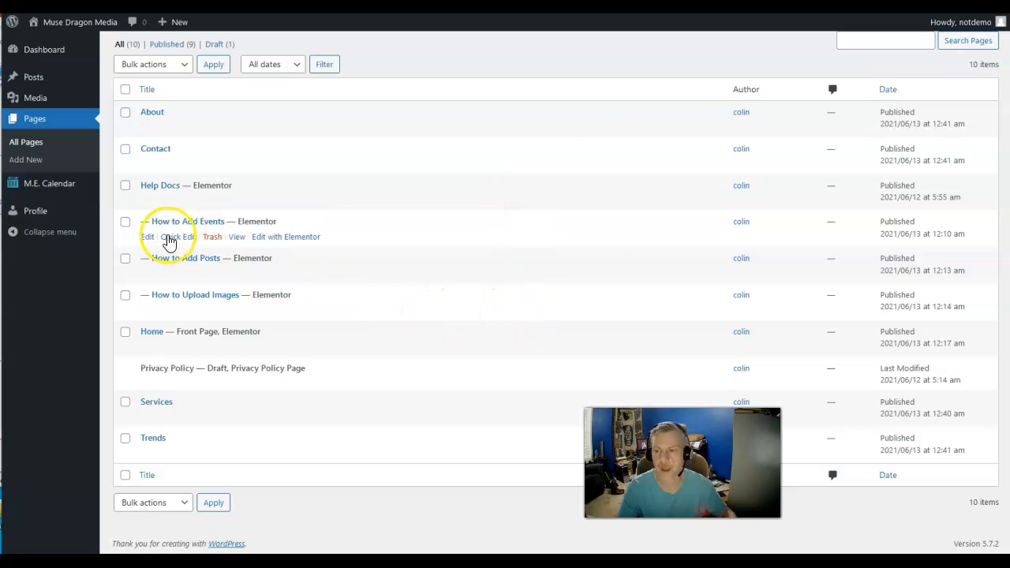
left_click(149, 346)
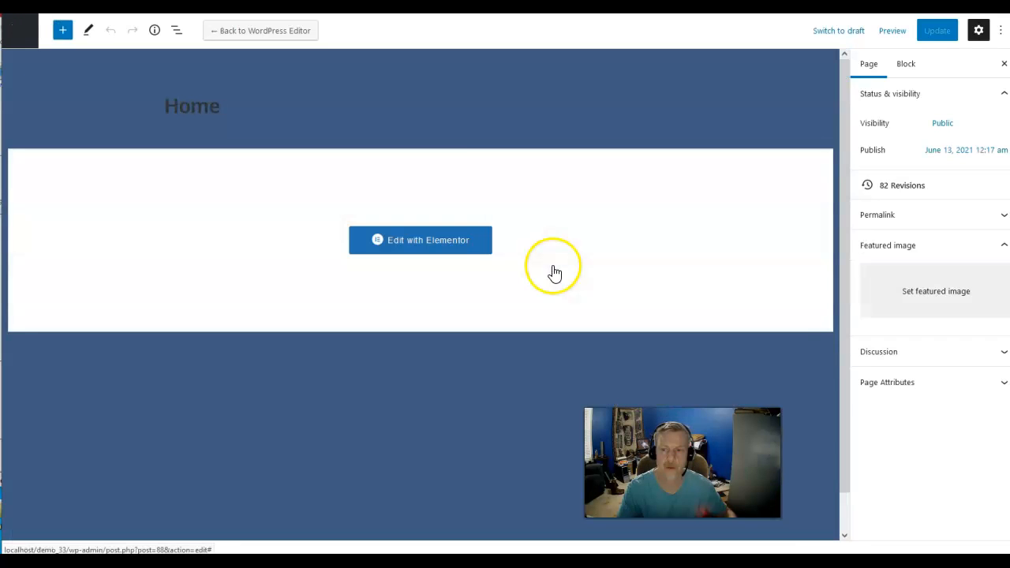
scroll(289, 222, "down", 1)
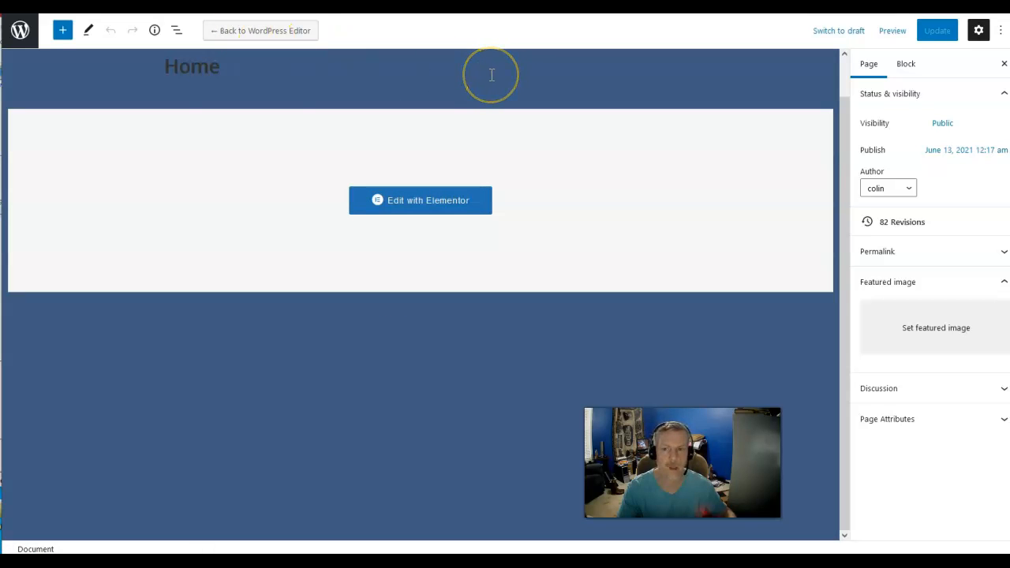
left_click(19, 29)
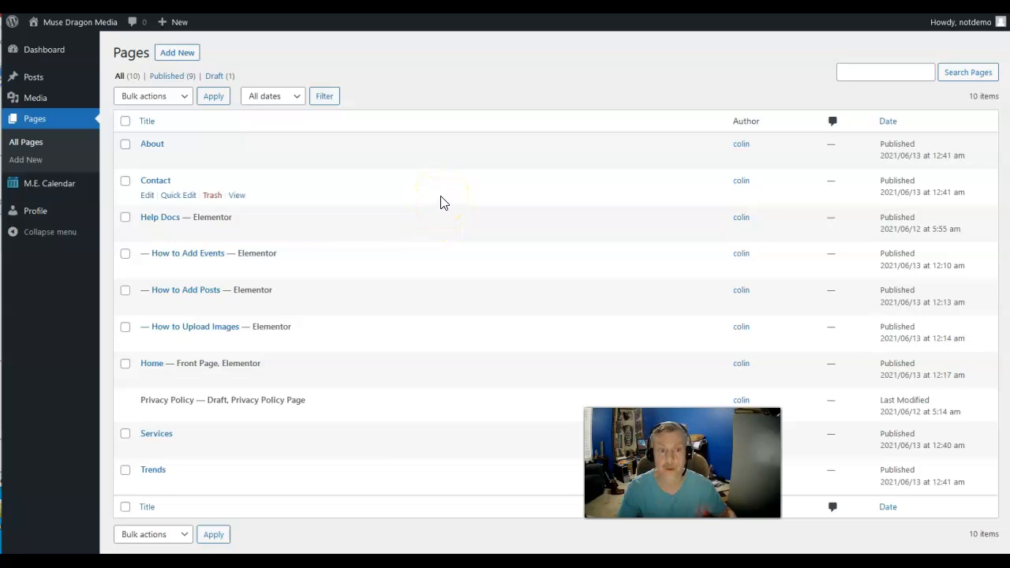
- Create a new page in Elementor and exit back to its WordPress page screen
left_click(173, 53)
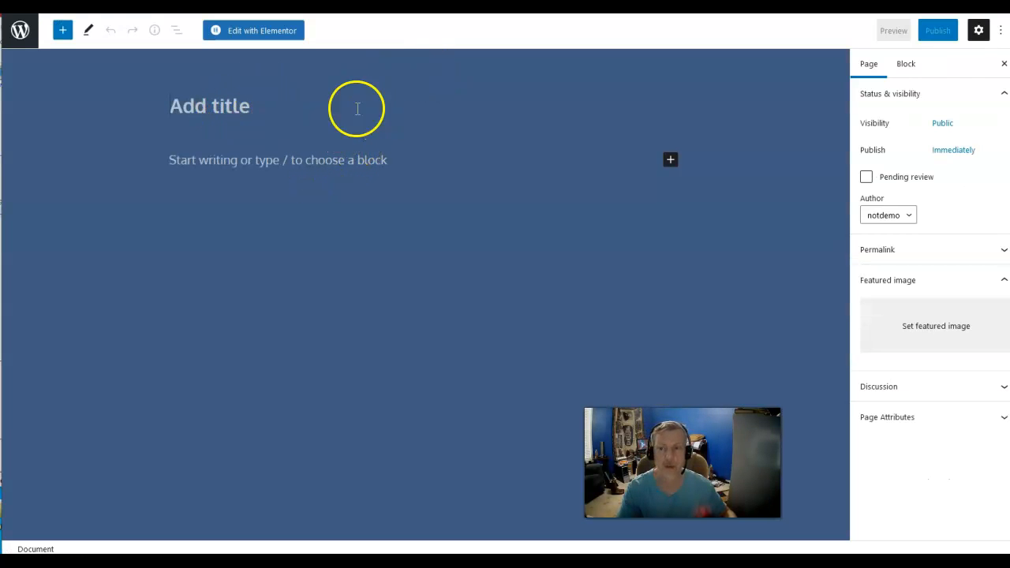
left_click(269, 32)
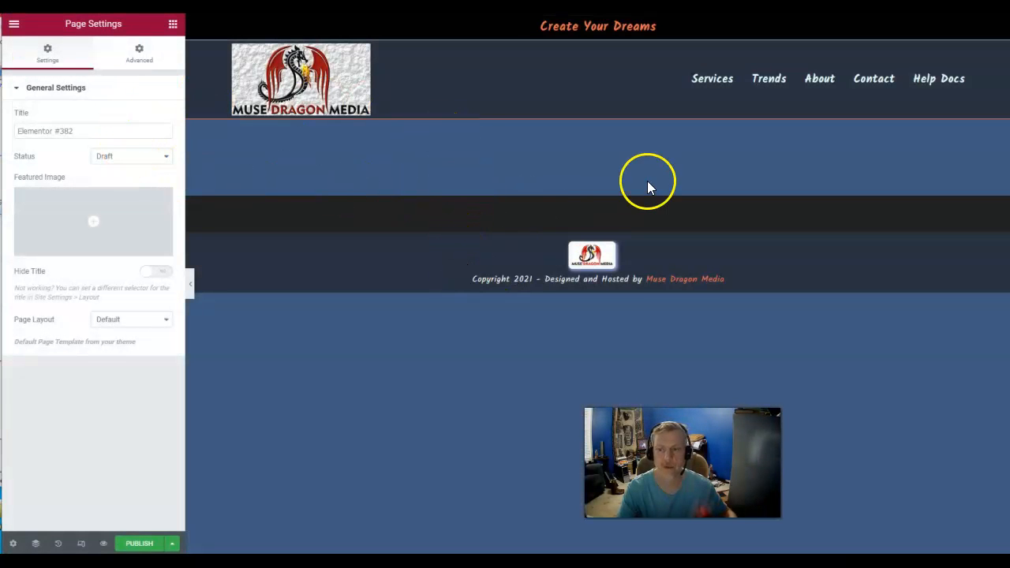
left_click(17, 29)
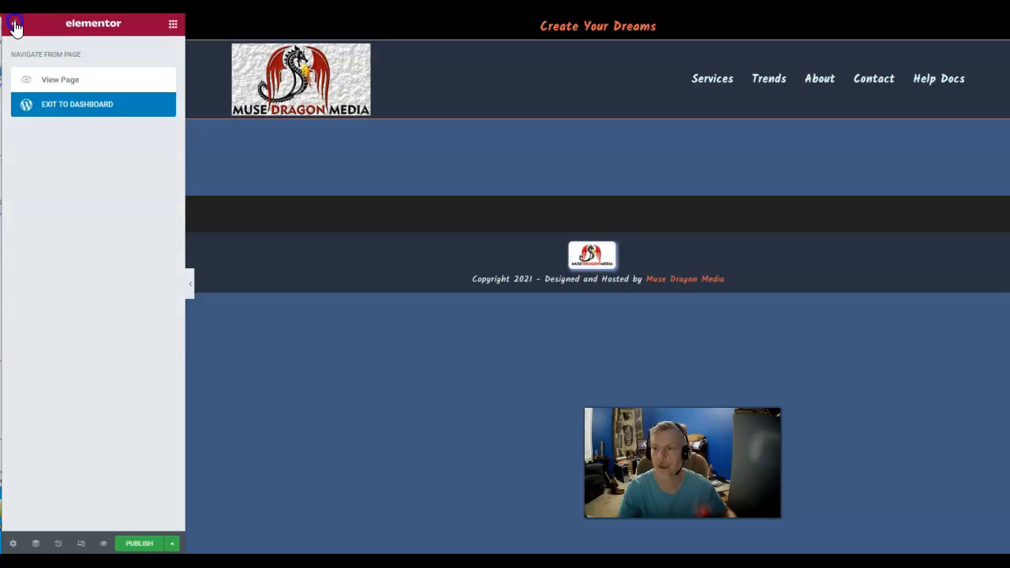
left_click(82, 103)
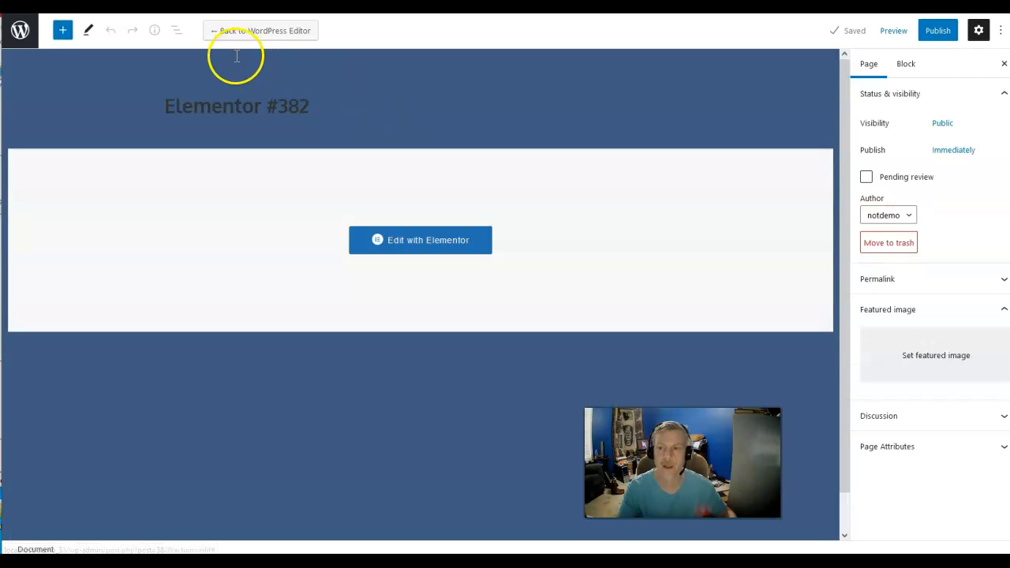
- Switch the new draft page back to the default WordPress editor and return to the pages list
left_click(259, 32)
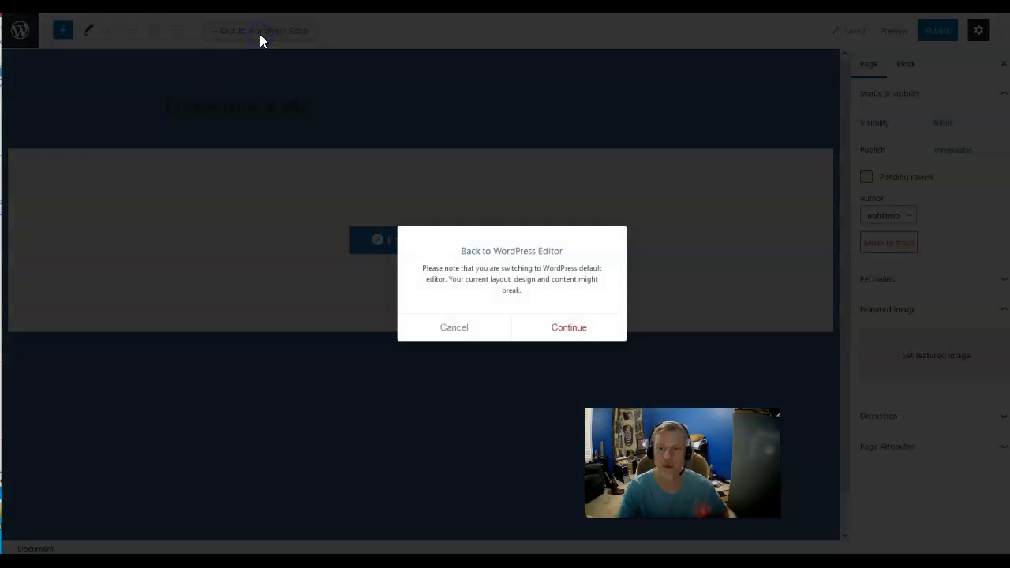
left_click(566, 324)
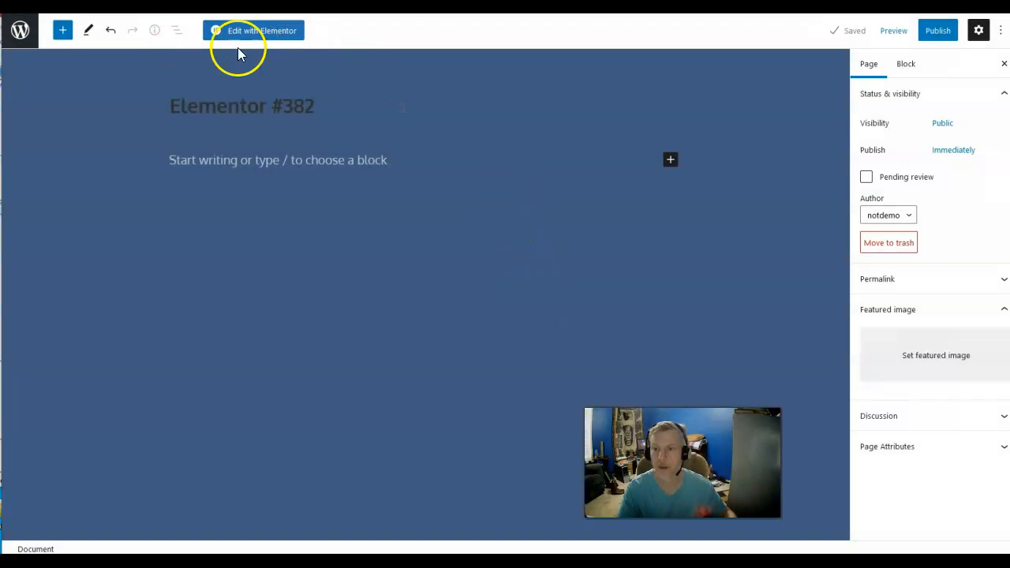
left_click(18, 30)
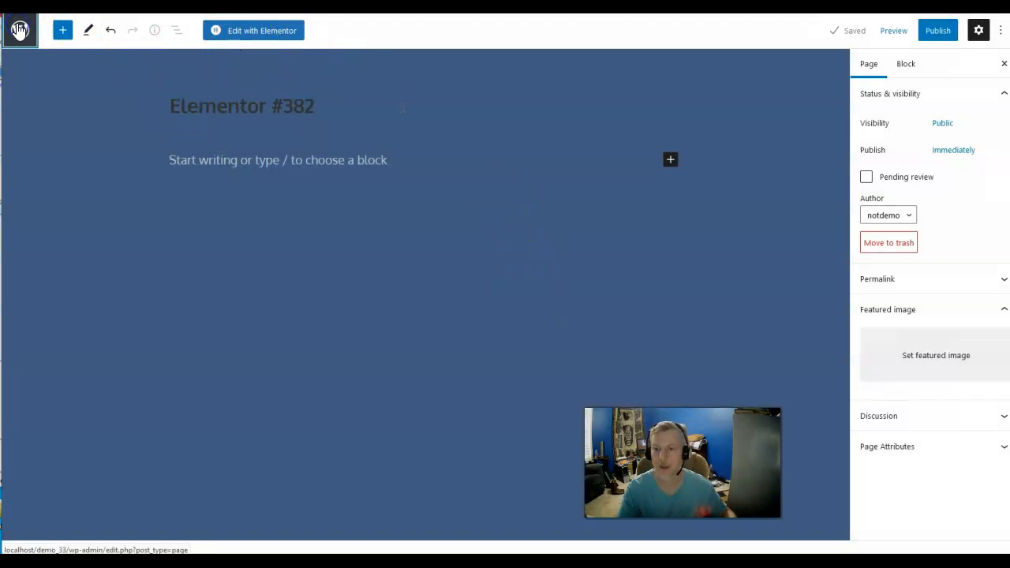
- Start another blank page with an empty paragraph block and leave it without saving
left_click(175, 53)
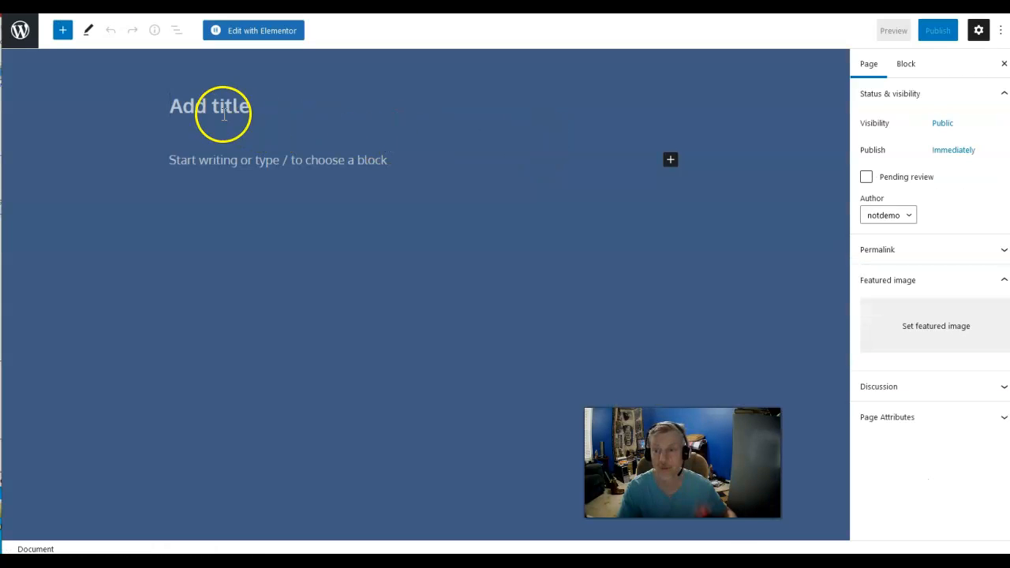
left_click(217, 108)
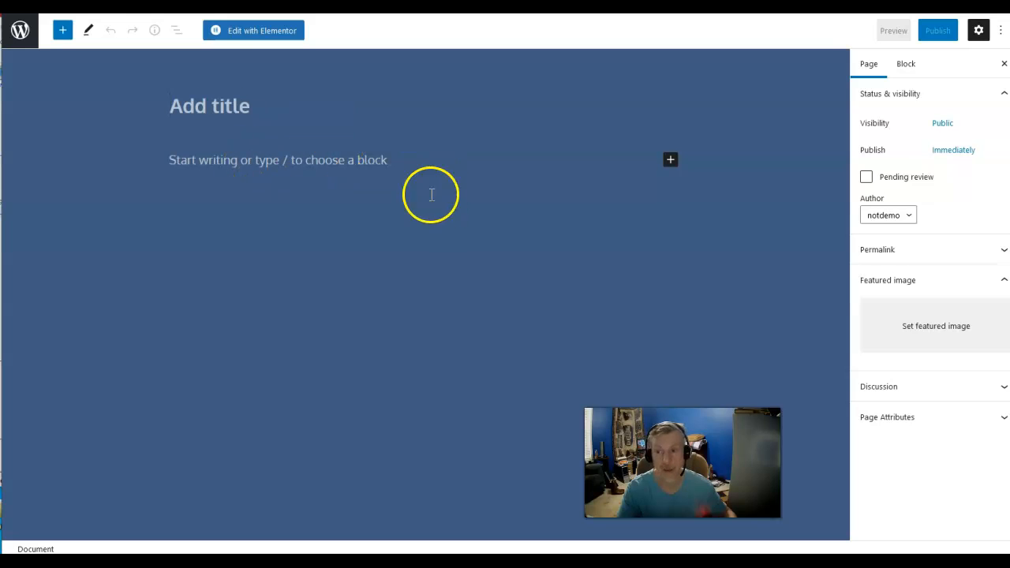
left_click(672, 162)
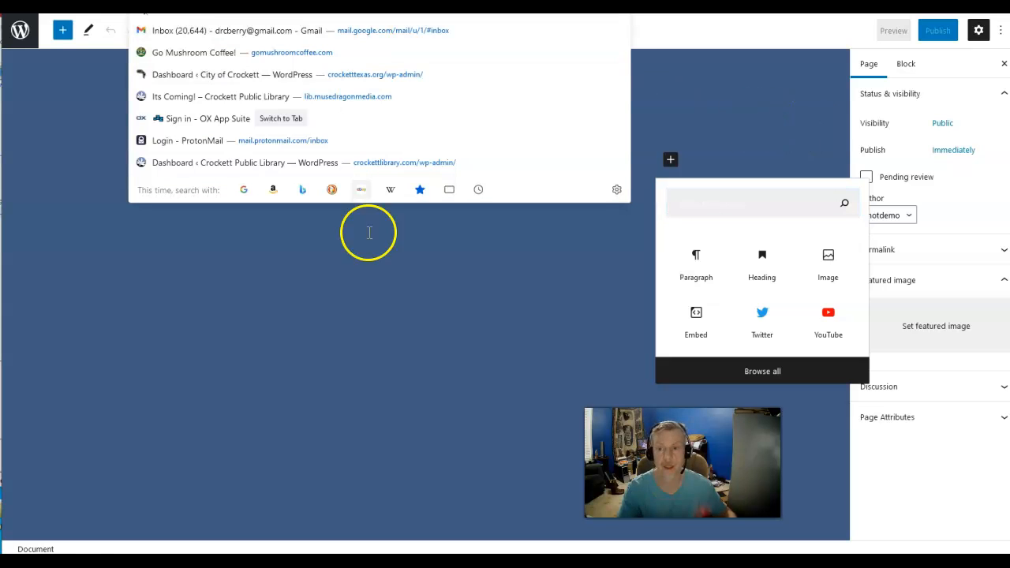
left_click(377, 257)
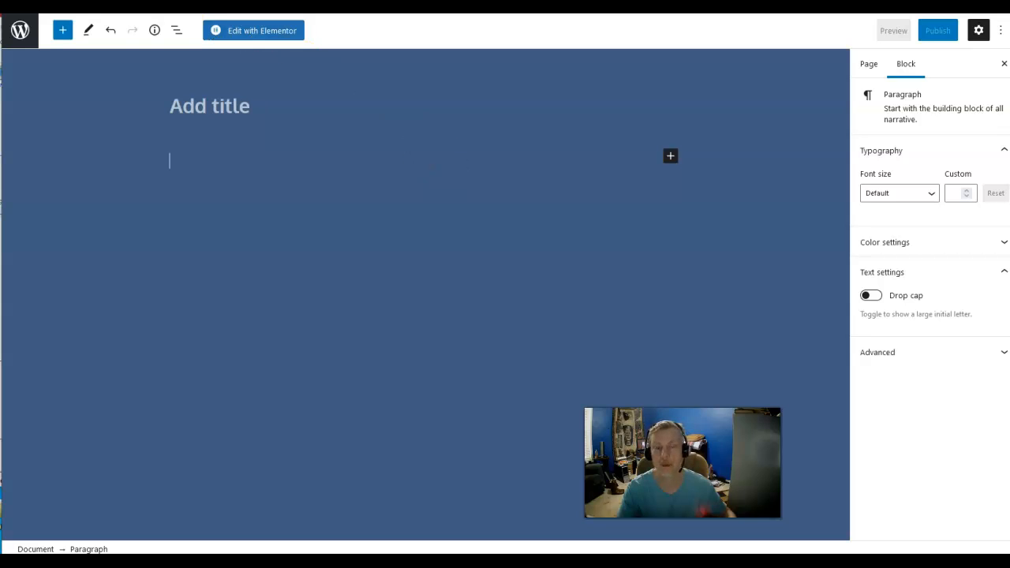
left_click(596, 95)
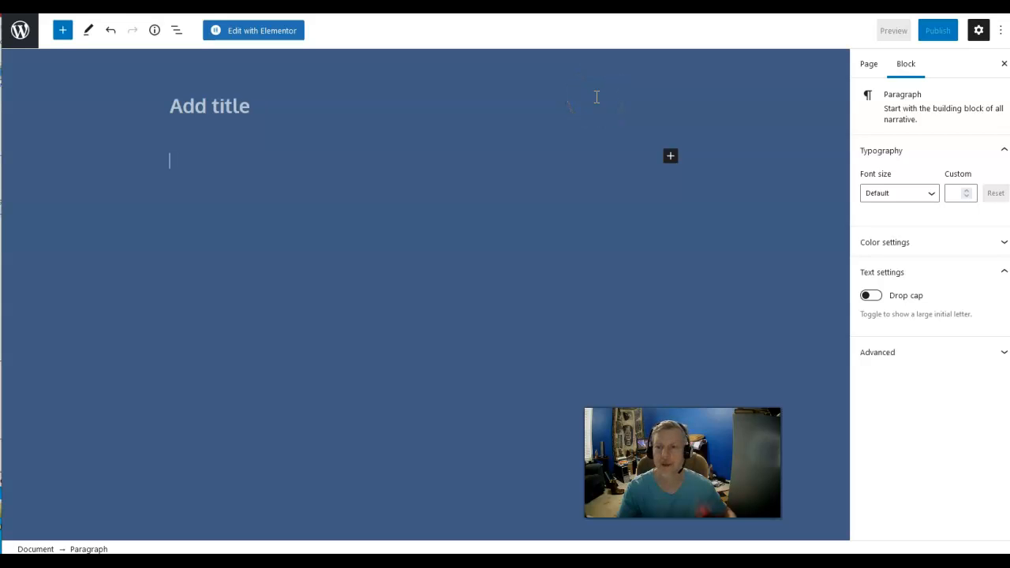
left_click(22, 31)
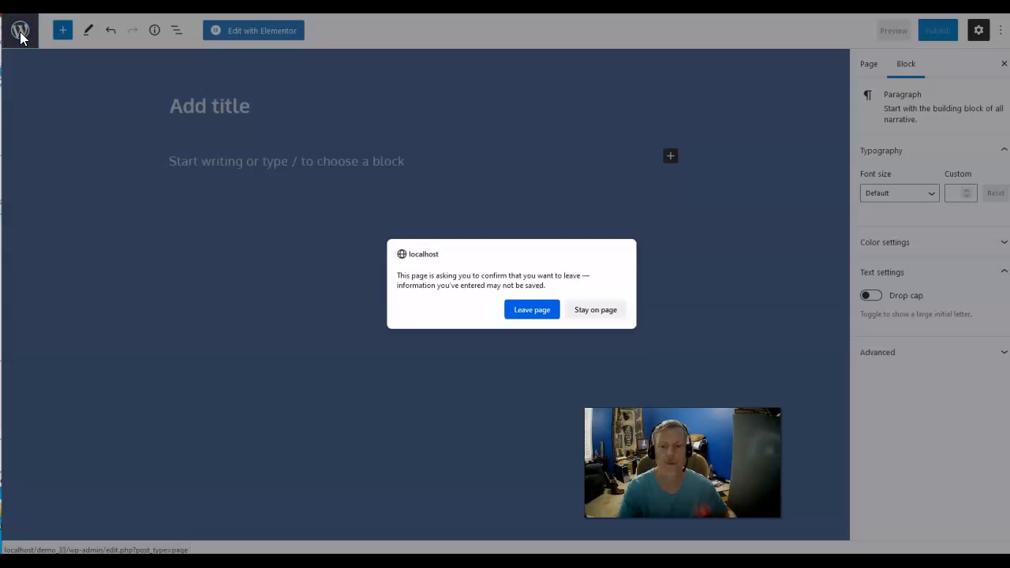
left_click(534, 310)
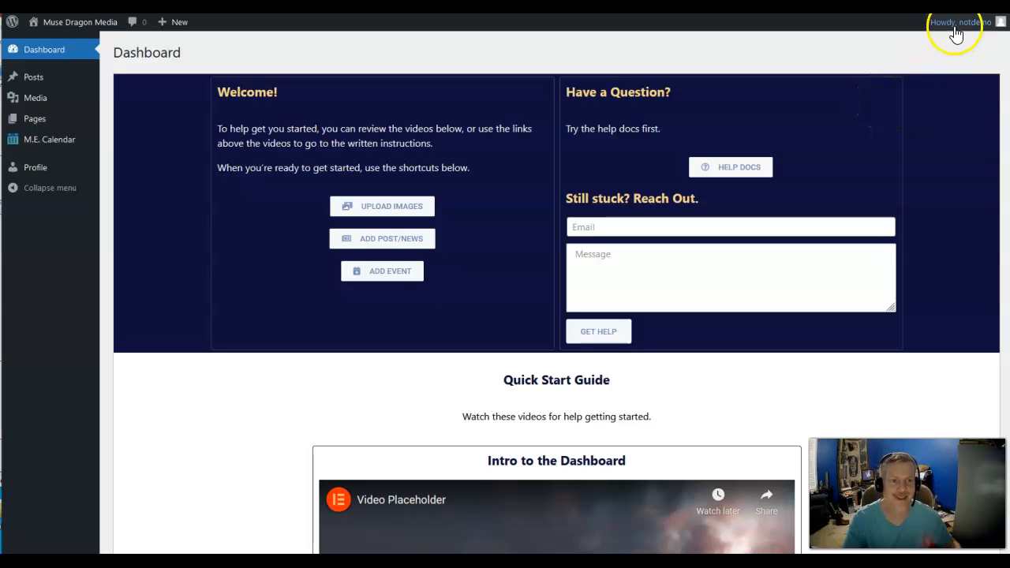
mouse_move(955, 23)
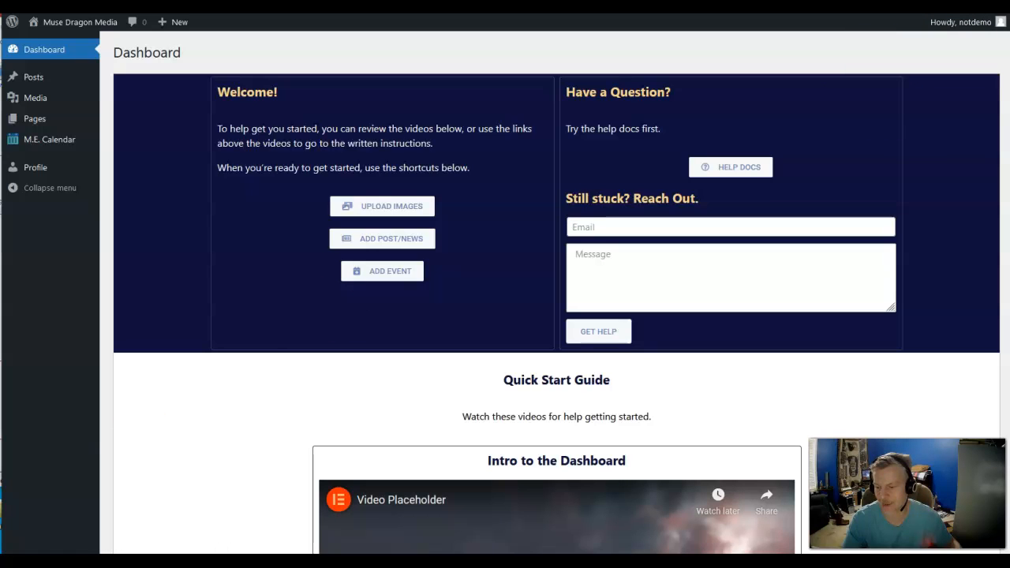